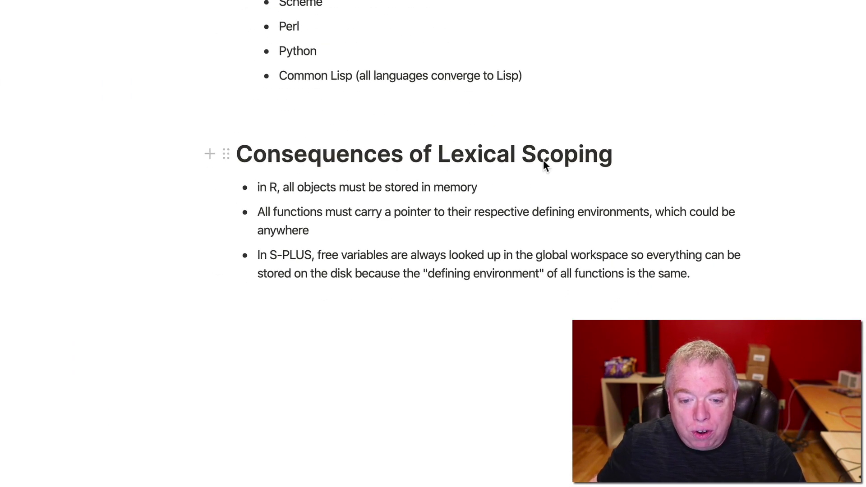
Copy the block link of the Consequences of Lexical Scoping heading from its block menu
{"action": "left_click", "coordinate": [565, 158]}
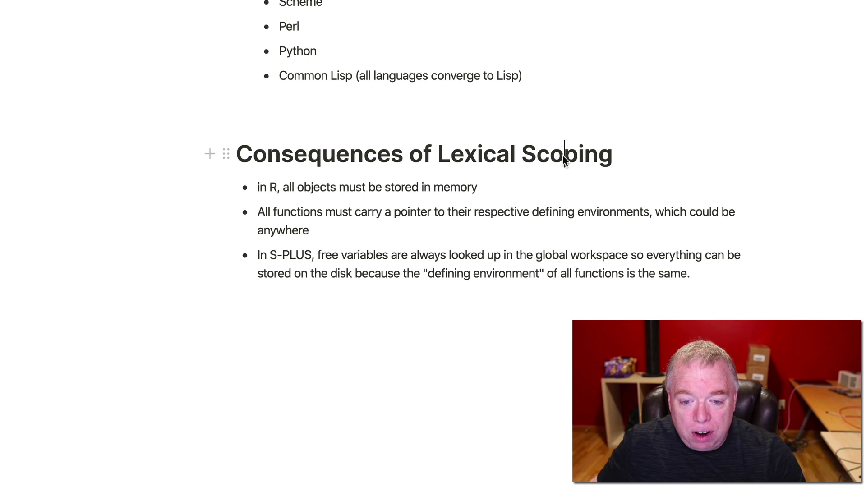
{"action": "left_click", "coordinate": [227, 154]}
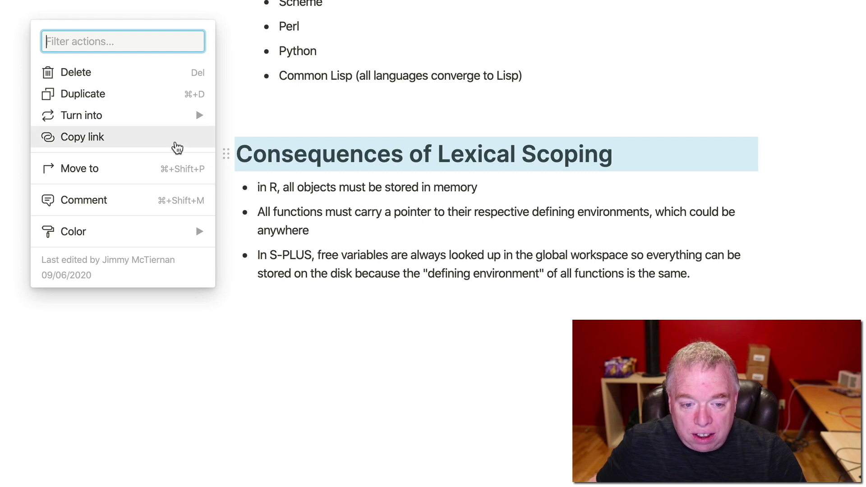
{"action": "left_click", "coordinate": [176, 145]}
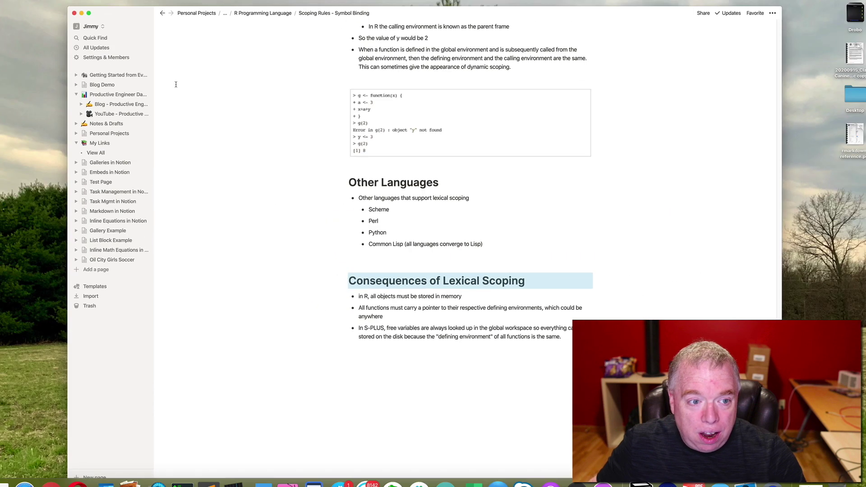
On Test Page, write 'There are some consequences to lexical scoping.' on the empty line
{"action": "left_click", "coordinate": [115, 183]}
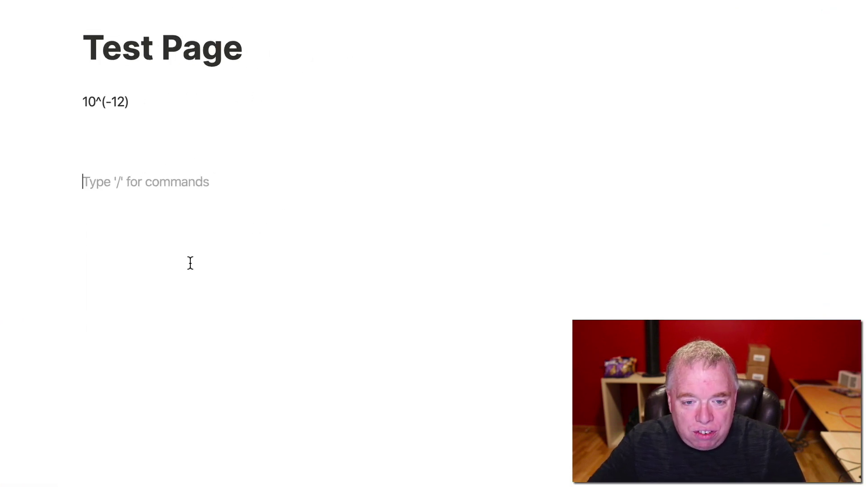
{"action": "type", "text": "Therer are"}
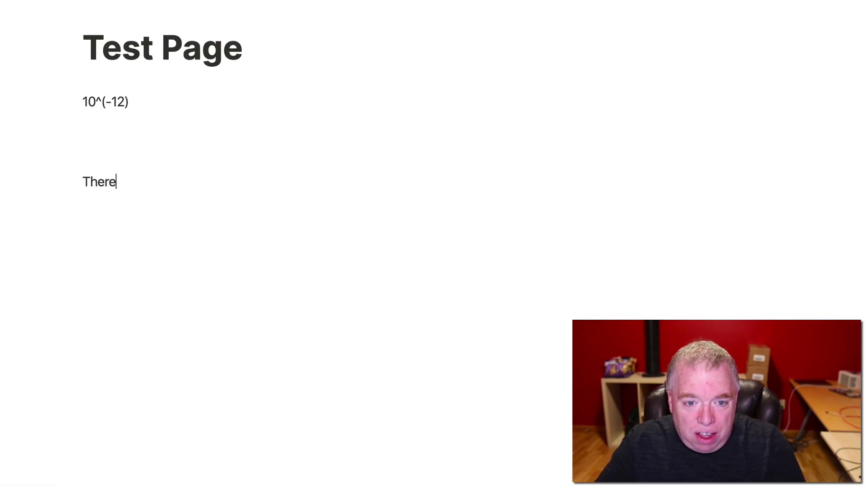
{"action": "key", "text": "BackSpace"}
{"action": "key", "text": "BackSpace"}
{"action": "key", "text": "BackSpace"}
{"action": "key", "text": "BackSpace"}
{"action": "key", "text": "BackSpace"}
{"action": "type", "text": "are "}
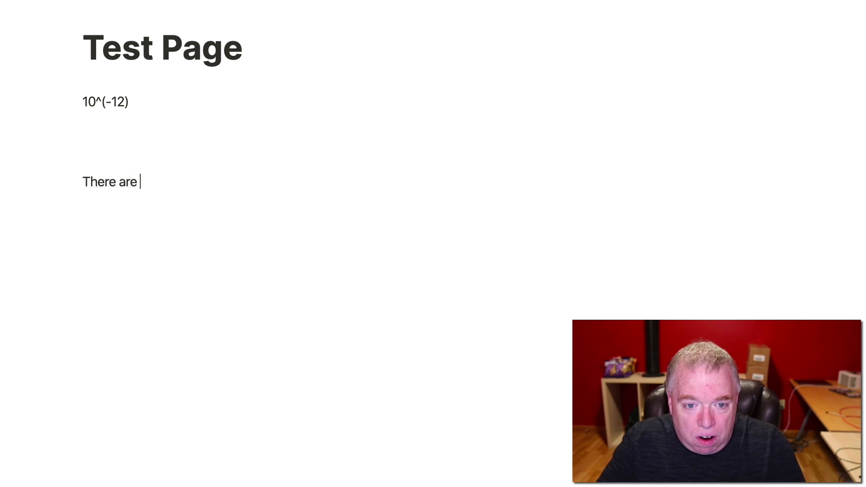
{"action": "type", "text": "some consequ"}
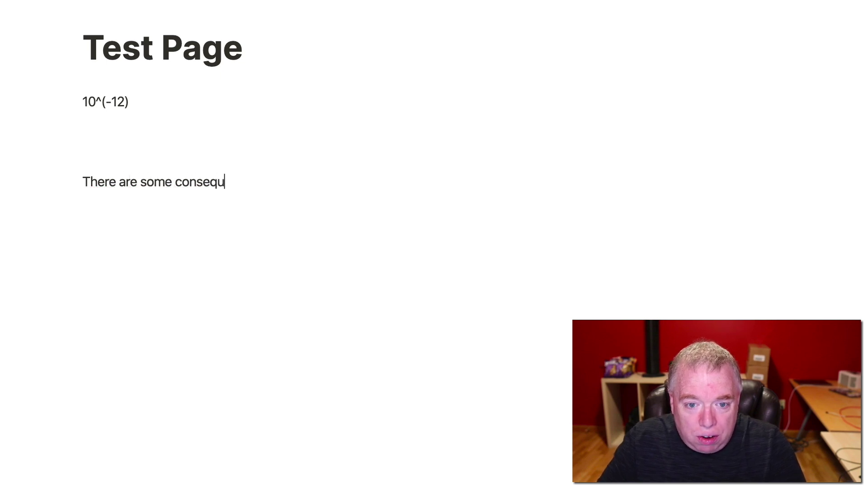
{"action": "type", "text": "ences to lexi"}
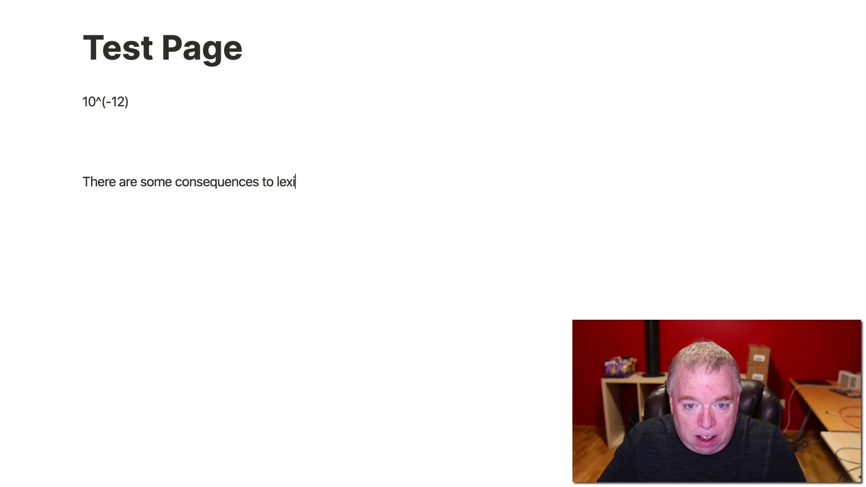
{"action": "type", "text": "cal scoping."}
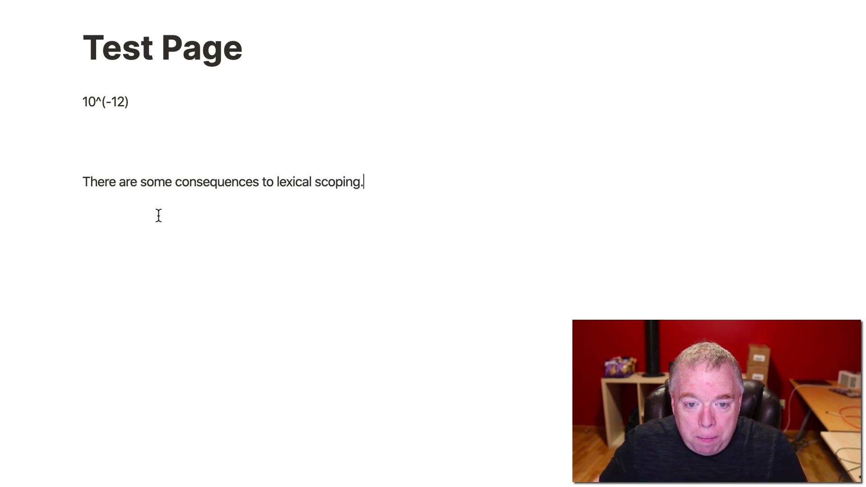
Link the phrase 'consequences to lexical scoping' to the copied heading link and follow it
{"action": "left_click_drag", "start_coordinate": [176, 180], "coordinate": [348, 198]}
{"action": "left_click", "coordinate": [382, 152]}
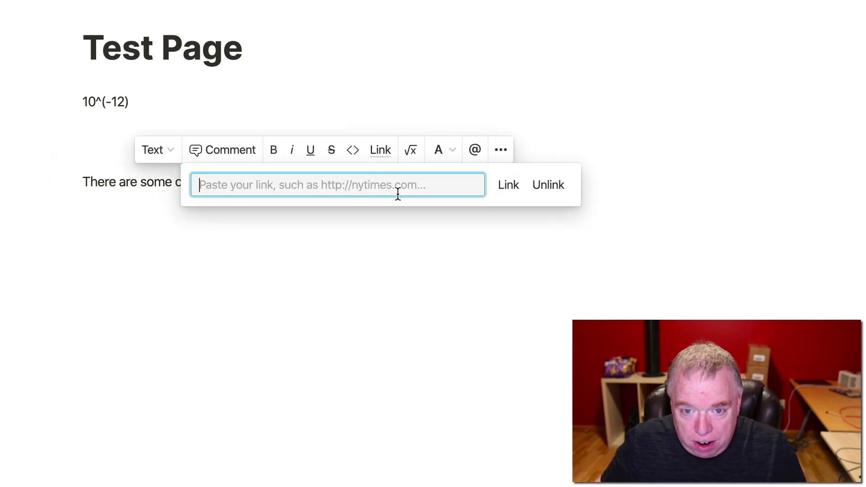
{"action": "key", "text": "ctrl+v"}
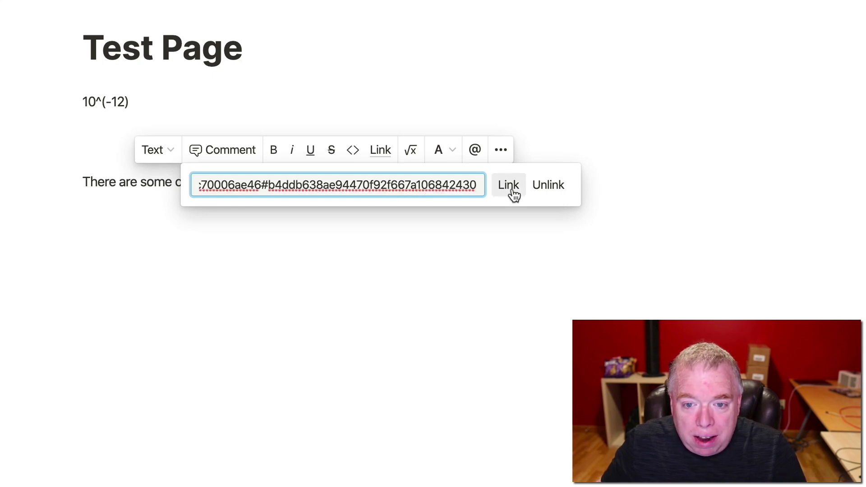
{"action": "left_click", "coordinate": [514, 189]}
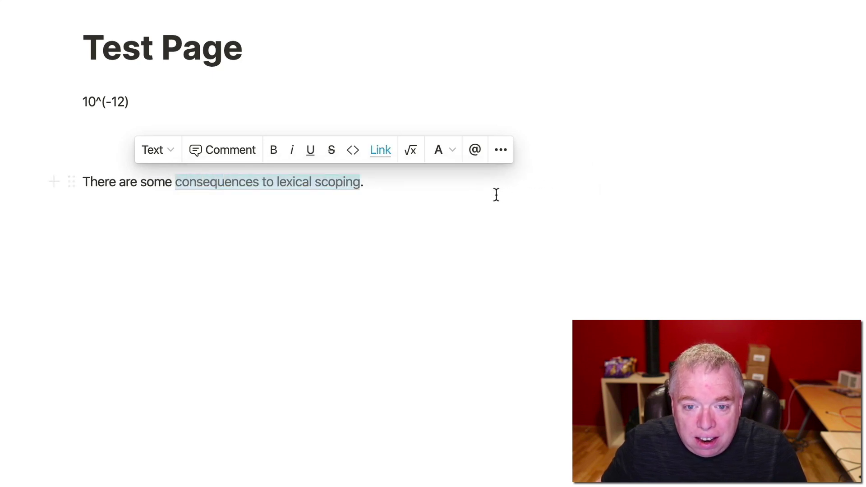
{"action": "left_click", "coordinate": [452, 234]}
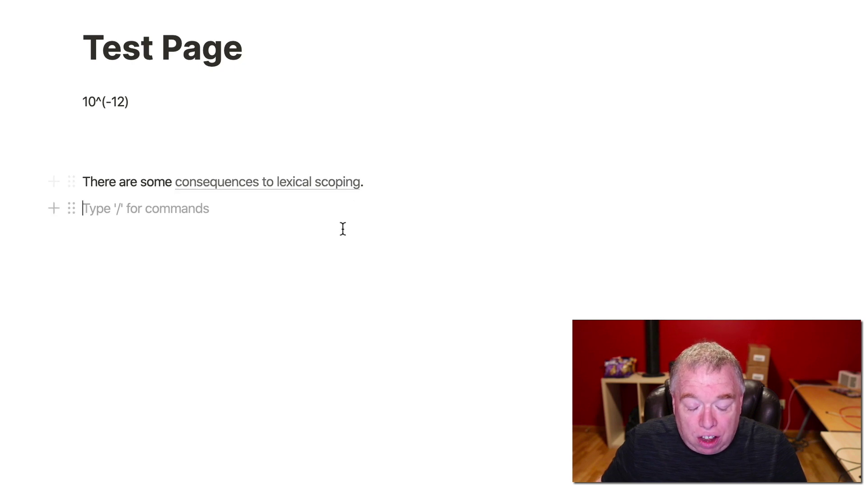
{"action": "left_click", "coordinate": [302, 187]}
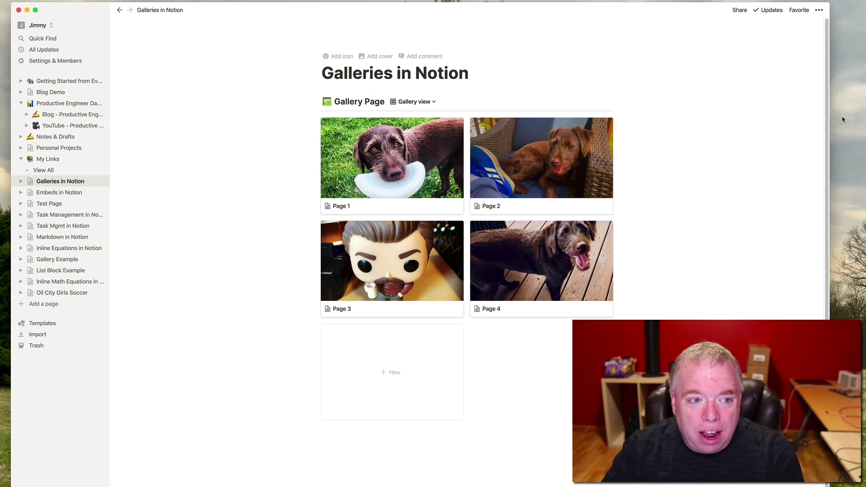
In Quick Find, clear the old cbind search and open Connections: Interfaces to the Outside World
{"action": "left_click", "coordinate": [49, 42]}
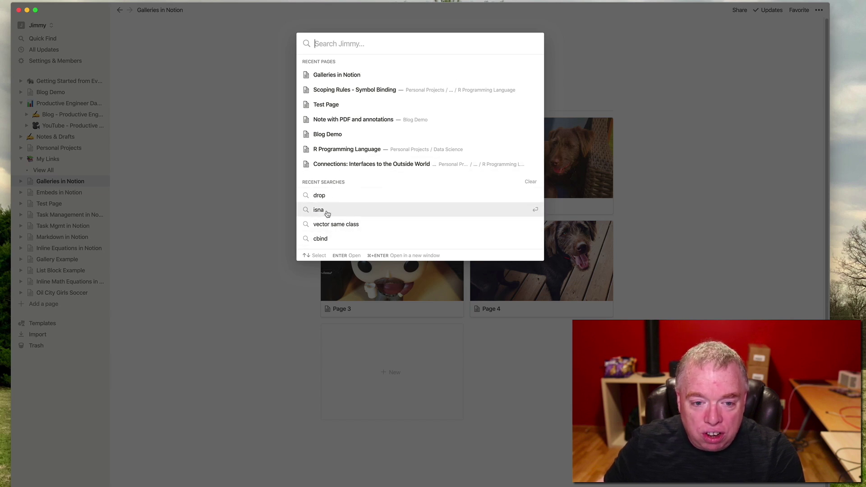
{"action": "left_click", "coordinate": [331, 239]}
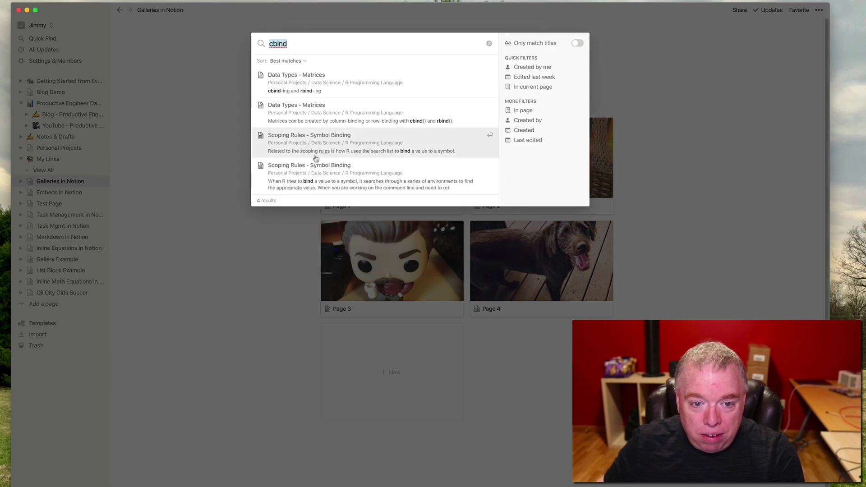
{"action": "left_click", "coordinate": [205, 159]}
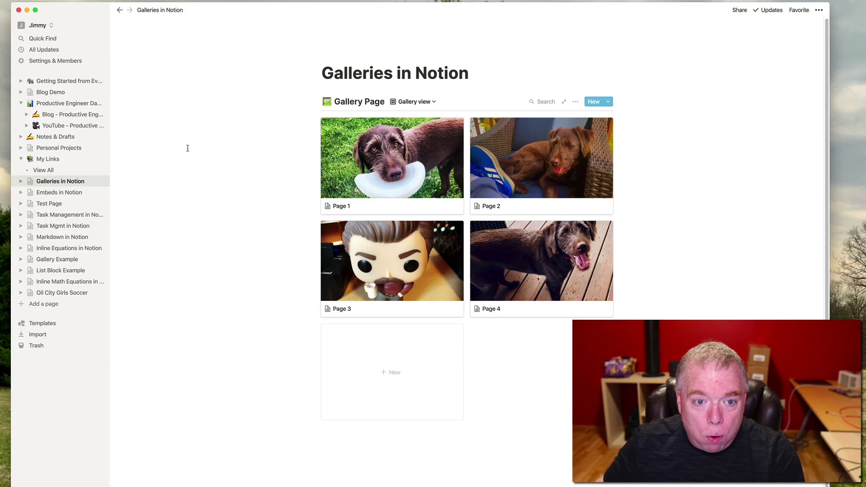
{"action": "left_click", "coordinate": [51, 37]}
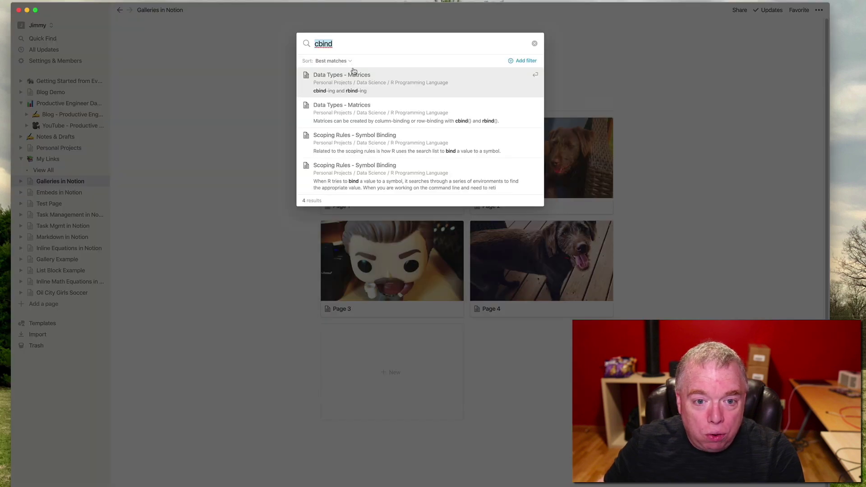
{"action": "key", "text": "BackSpace"}
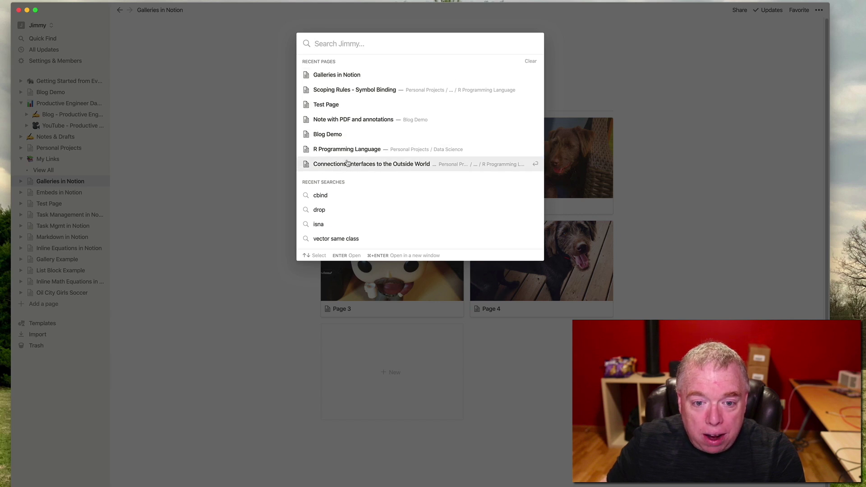
{"action": "left_click", "coordinate": [370, 165]}
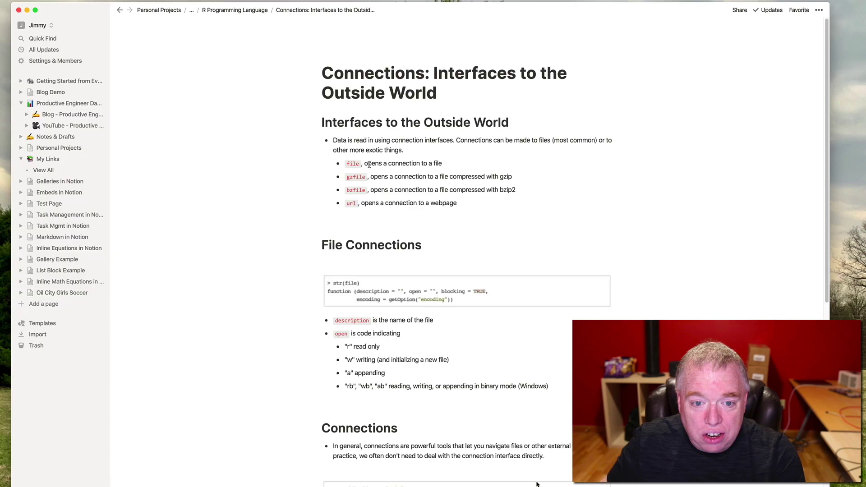
{"action": "scroll", "coordinate": [561, 186], "scroll_direction": "down", "scroll_amount": 15}
{"action": "scroll", "coordinate": [561, 186], "scroll_direction": "up", "scroll_amount": 15}
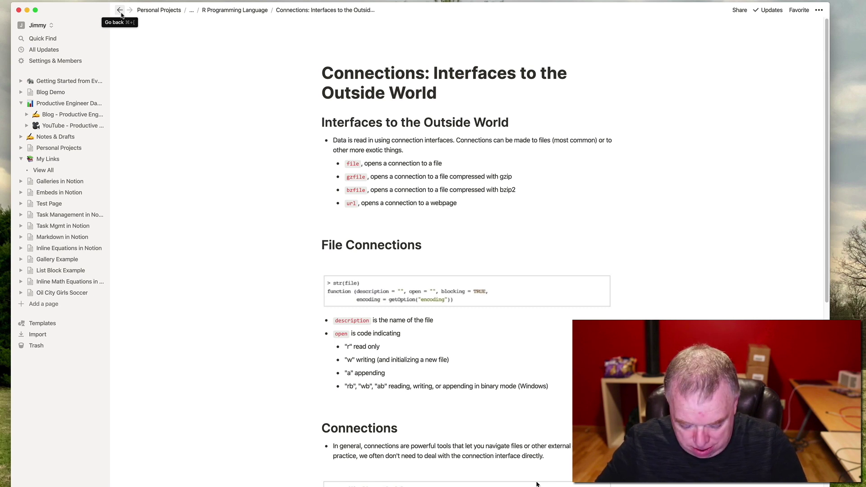
Go back through page history to the Connections page, then forward to Galleries in Notion
{"action": "left_click", "coordinate": [120, 10]}
{"action": "left_click", "coordinate": [120, 10]}
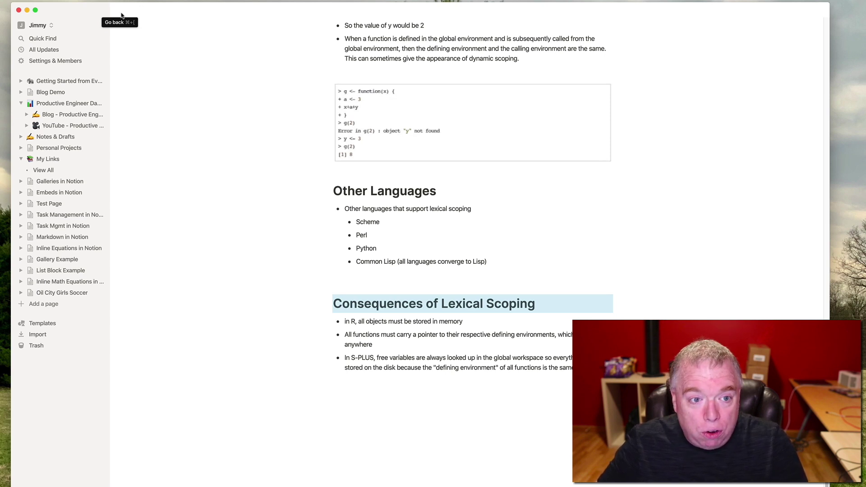
{"action": "left_click", "coordinate": [121, 15]}
{"action": "left_click", "coordinate": [121, 15]}
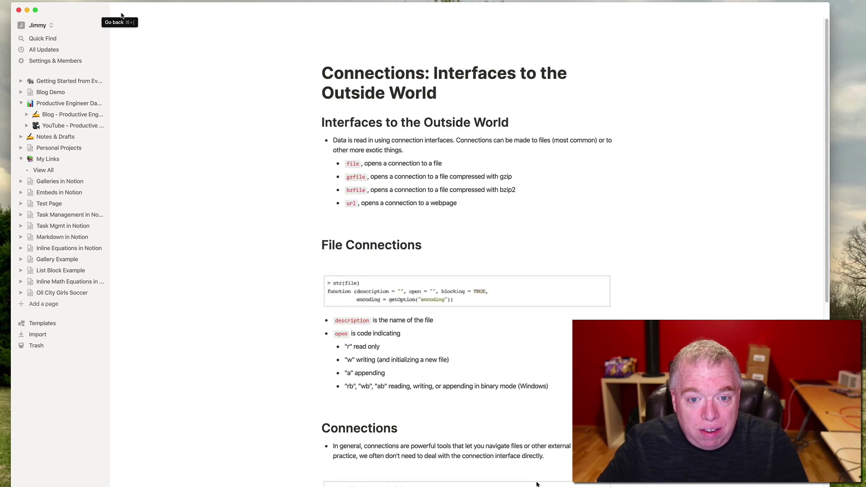
{"action": "left_click", "coordinate": [130, 11]}
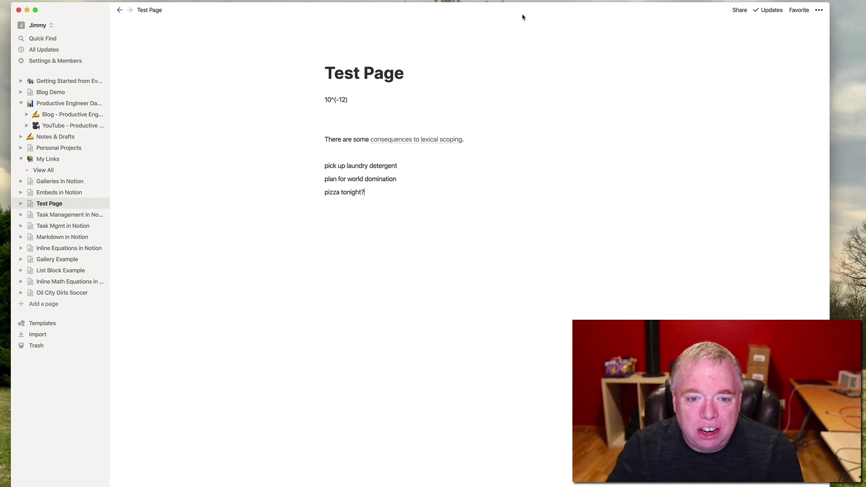
Select the three task lines on Test Page as blocks and bring up their block actions menu
{"action": "left_click_drag", "start_coordinate": [365, 192], "coordinate": [322, 166]}
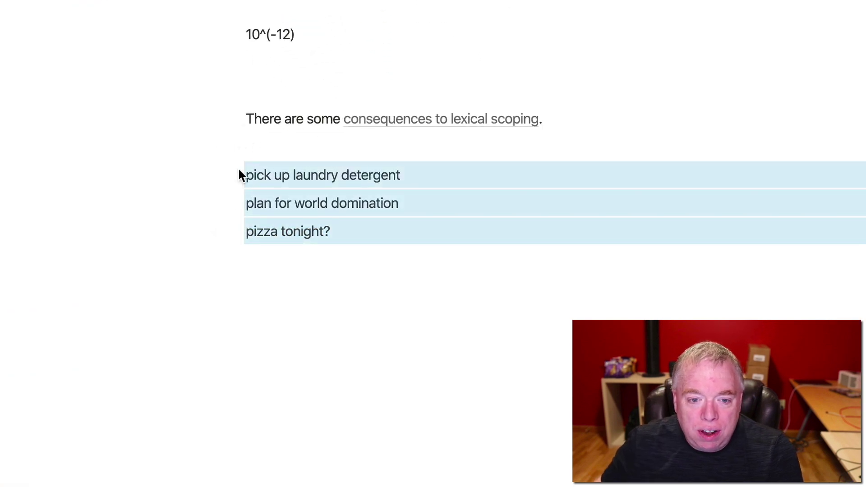
{"action": "right_click", "coordinate": [278, 177]}
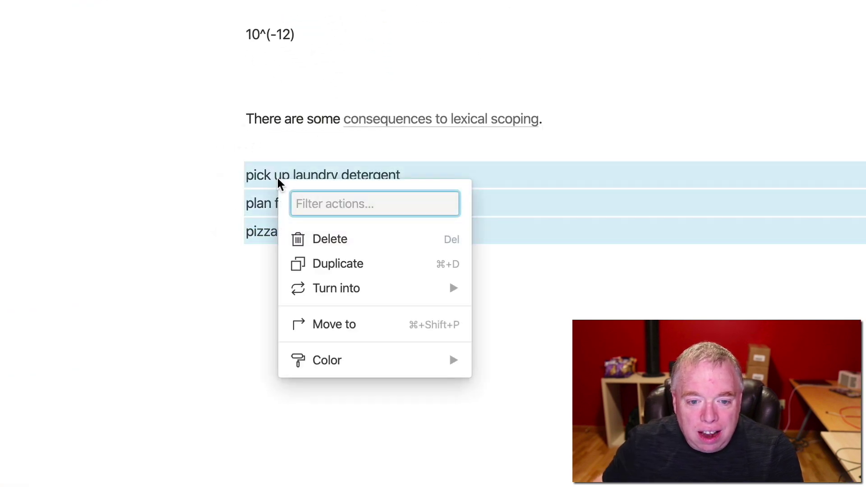
{"action": "mouse_move", "coordinate": [303, 289]}
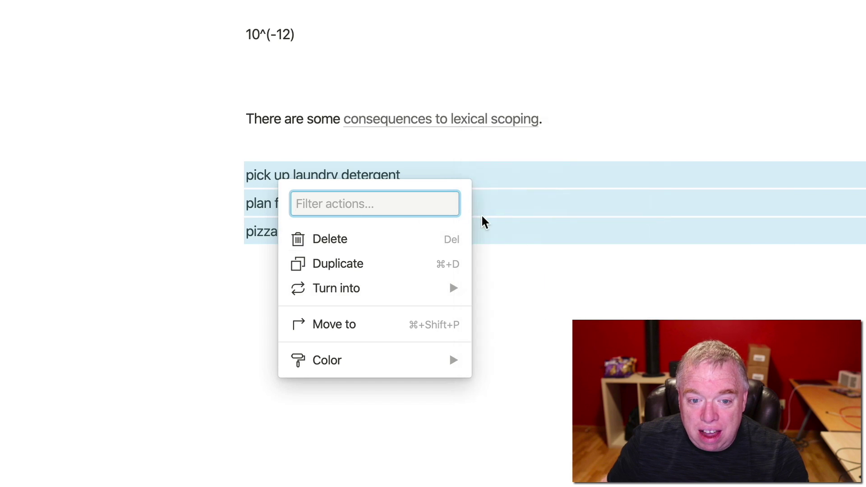
{"action": "key", "text": "Escape"}
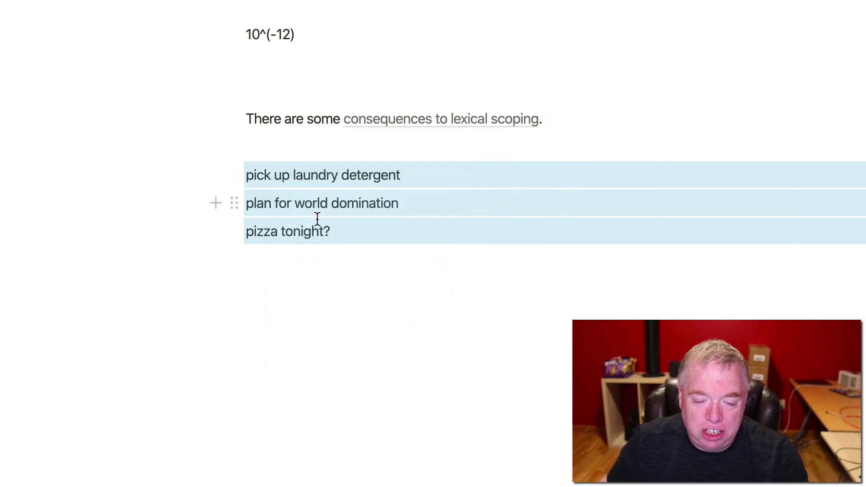
{"action": "right_click", "coordinate": [329, 201]}
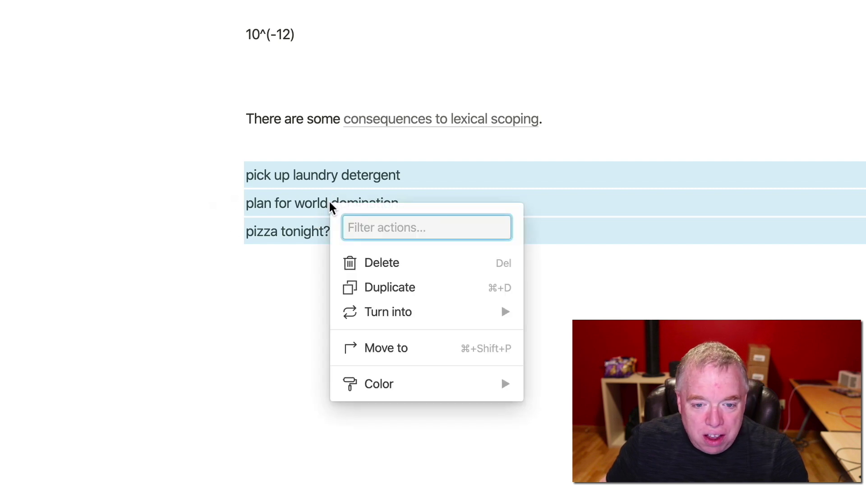
Turn the laundry detergent, world domination and pizza tonight? lines into unchecked to-do items
{"action": "mouse_move", "coordinate": [389, 313]}
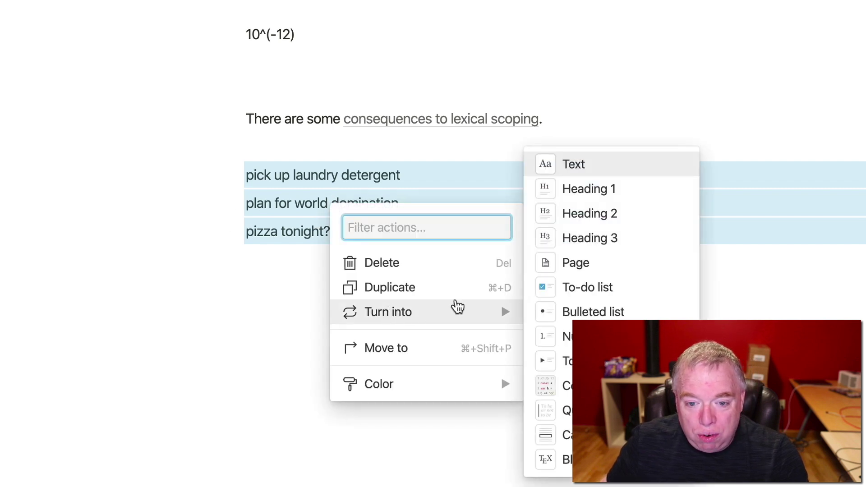
{"action": "mouse_move", "coordinate": [442, 315]}
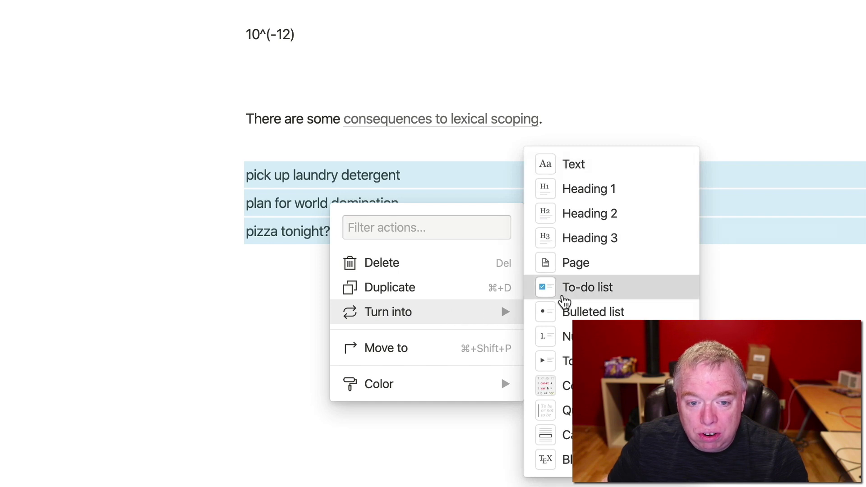
{"action": "left_click", "coordinate": [564, 302]}
{"action": "left_click", "coordinate": [300, 280]}
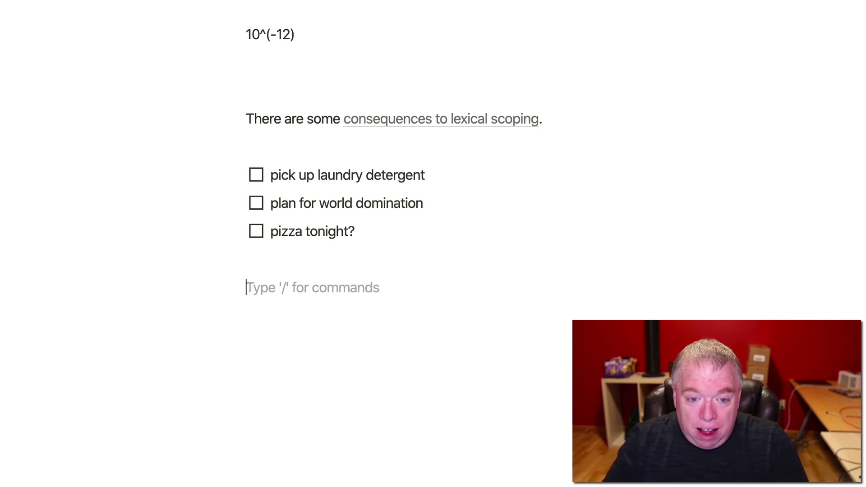
Add a Heading 1 'This is a markdown heading' and begin a '## Subheading' line below it
{"action": "type", "text": "#"}
{"action": "key", "text": "space"}
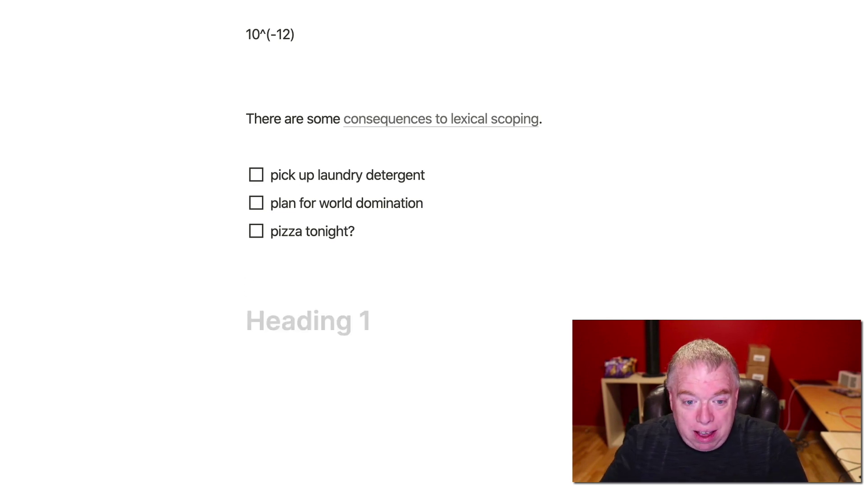
{"action": "type", "text": "This i"}
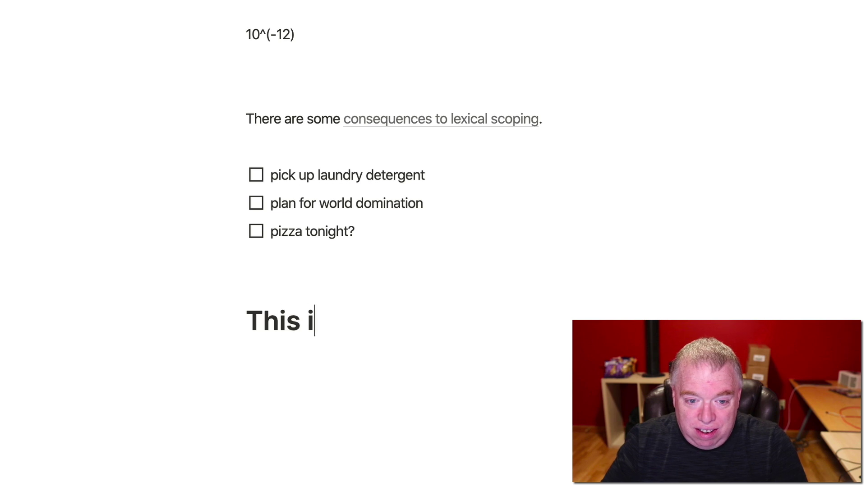
{"action": "type", "text": "s a markd"}
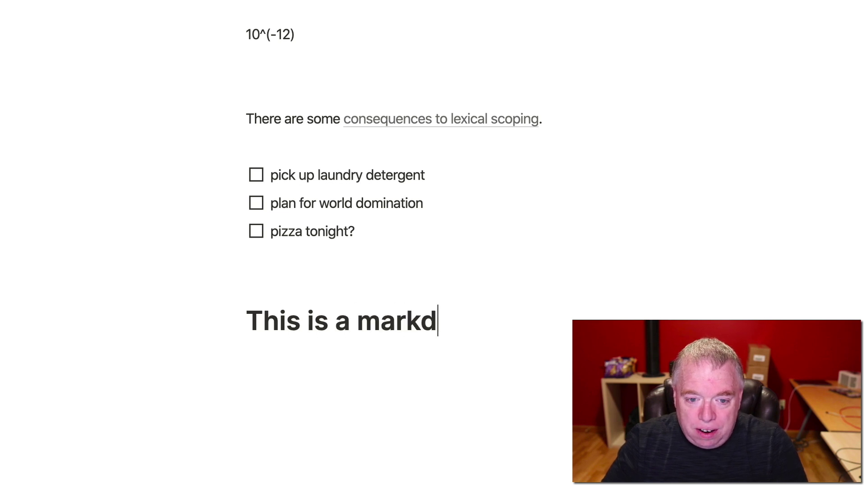
{"action": "type", "text": "own heading"}
{"action": "key", "text": "Return"}
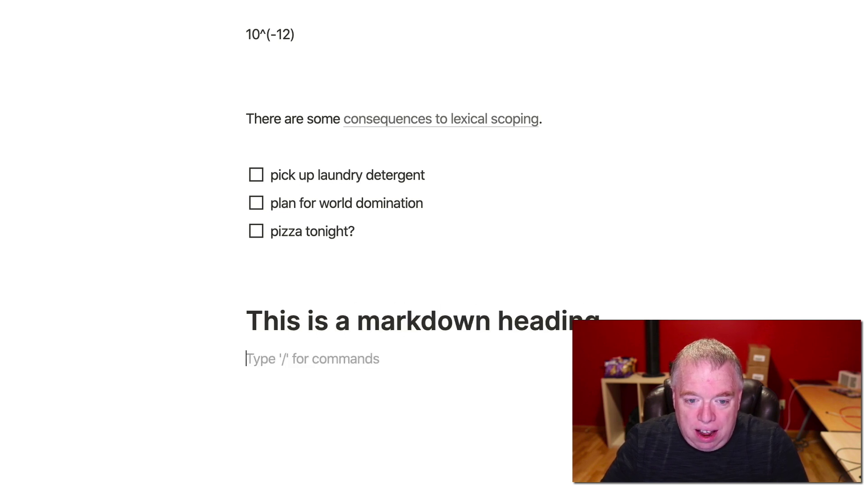
{"action": "type", "text": "/"}
{"action": "key", "text": "BackSpace"}
{"action": "type", "text": "##"}
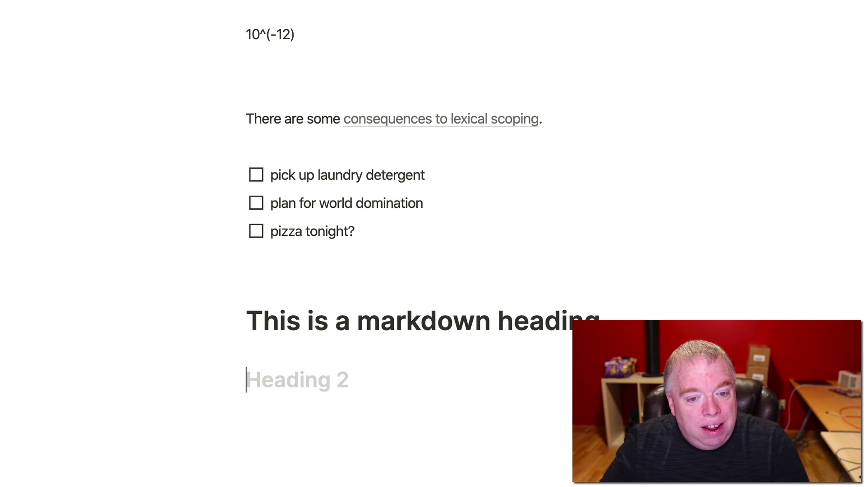
{"action": "type", "text": " Subheading"}
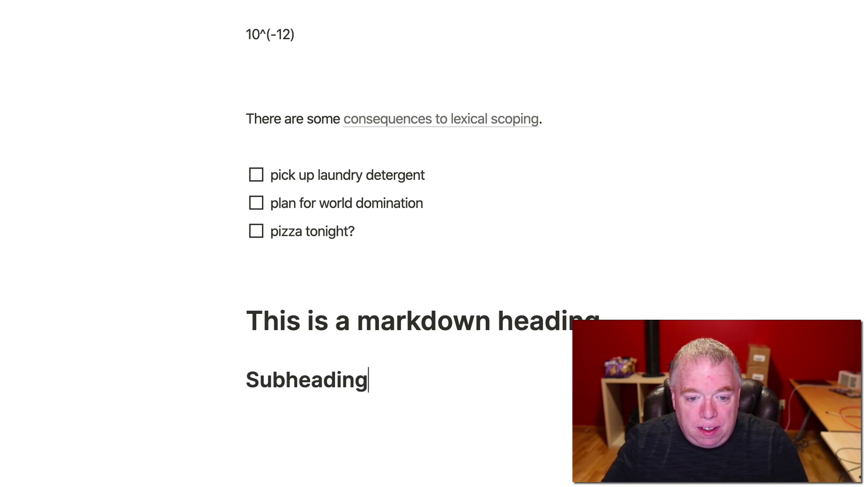
Add the sentence 'This is bolded text.' with the word 'bolded' in bold
{"action": "key", "text": "Return"}
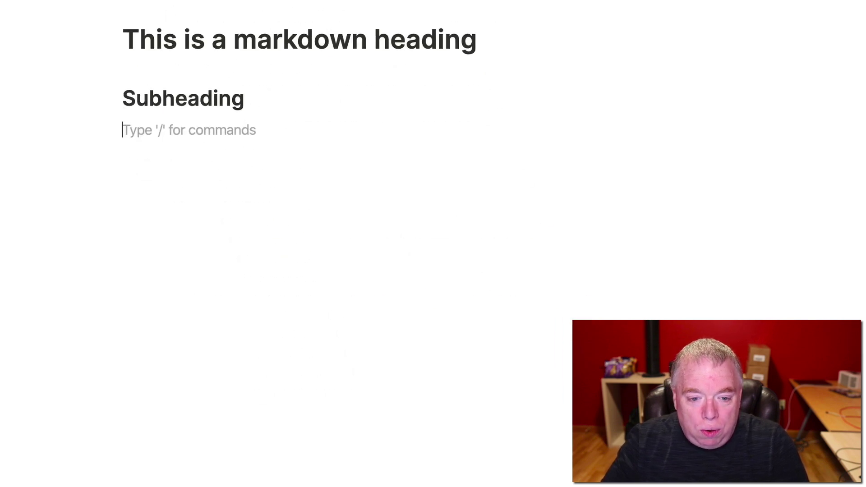
{"action": "type", "text": "This "}
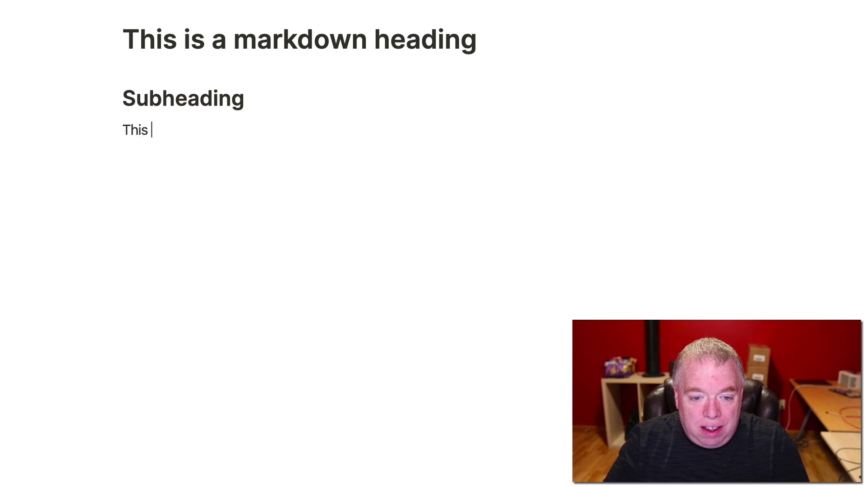
{"action": "type", "text": "is *bold"}
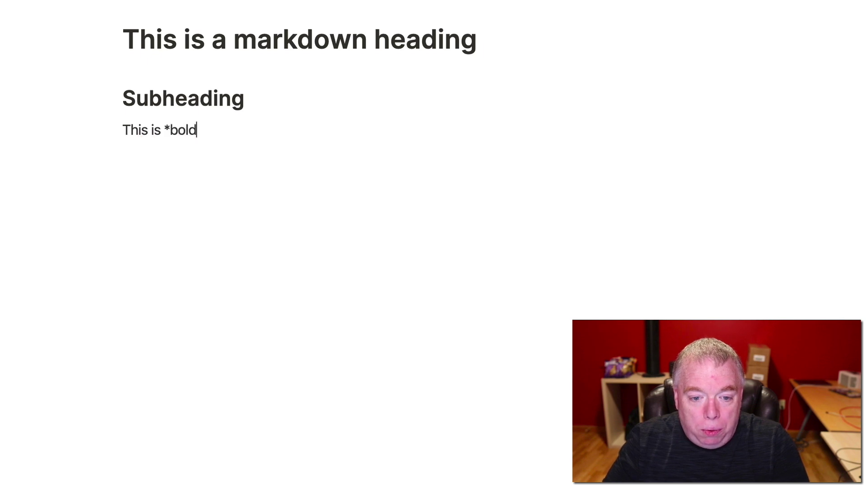
{"action": "type", "text": "ed*"}
{"action": "key", "text": "BackSpace"}
{"action": "key", "text": "BackSpace"}
{"action": "key", "text": "BackSpace"}
{"action": "key", "text": "BackSpace"}
{"action": "key", "text": "BackSpace"}
{"action": "key", "text": "BackSpace"}
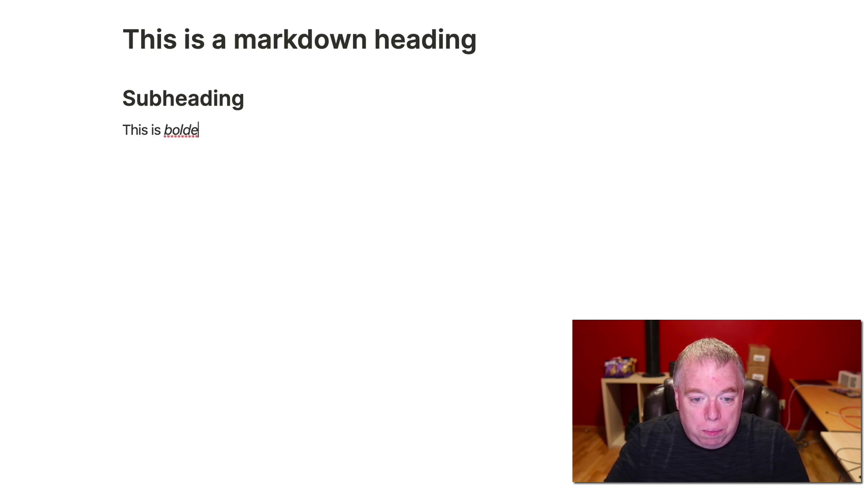
{"action": "type", "text": "**"}
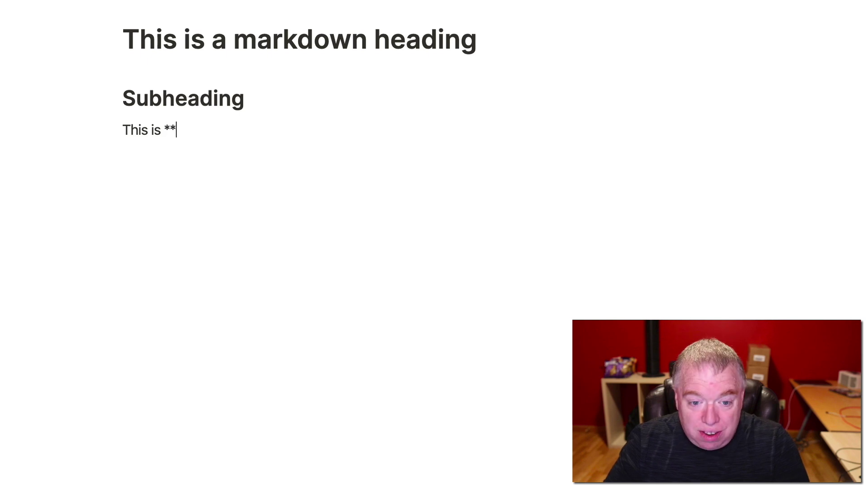
{"action": "type", "text": "bolded** text."}
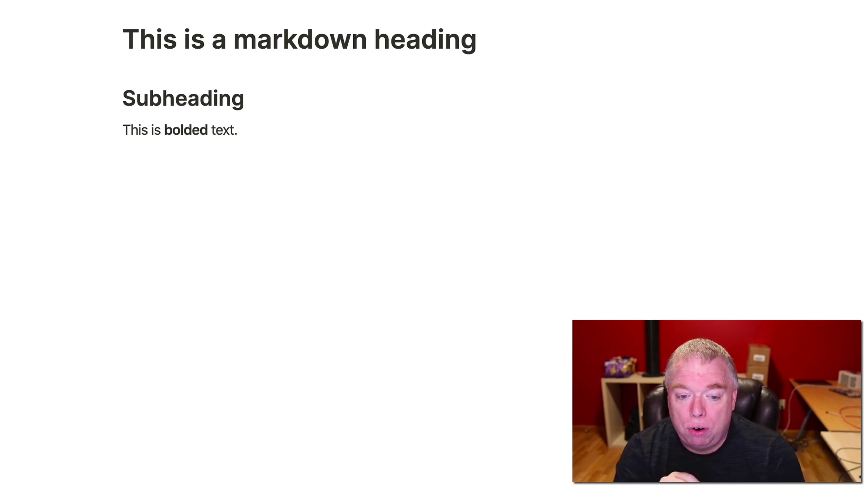
{"action": "key", "text": "Return"}
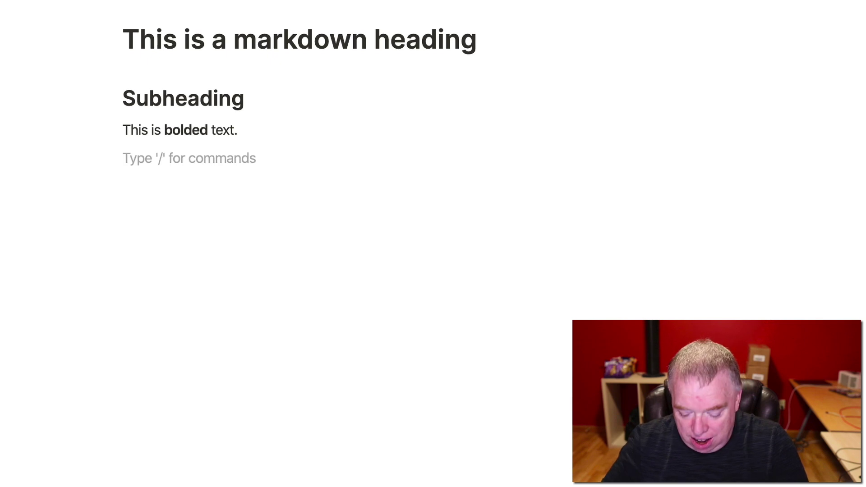
Add a bold 'BOLD TEXT' line and an italic 'italicized text here' line
{"action": "type", "text": "8"}
{"action": "key", "text": "BackSpace"}
{"action": "type", "text": "**"}
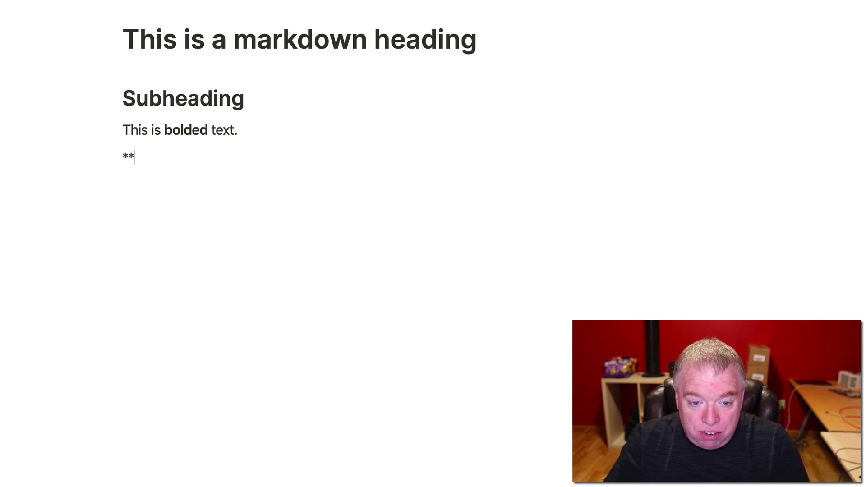
{"action": "type", "text": "BOL"}
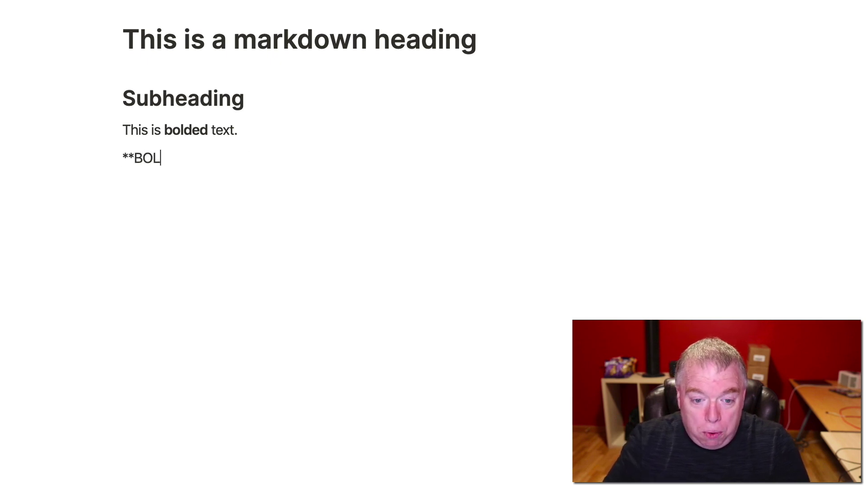
{"action": "type", "text": "D TEXT"}
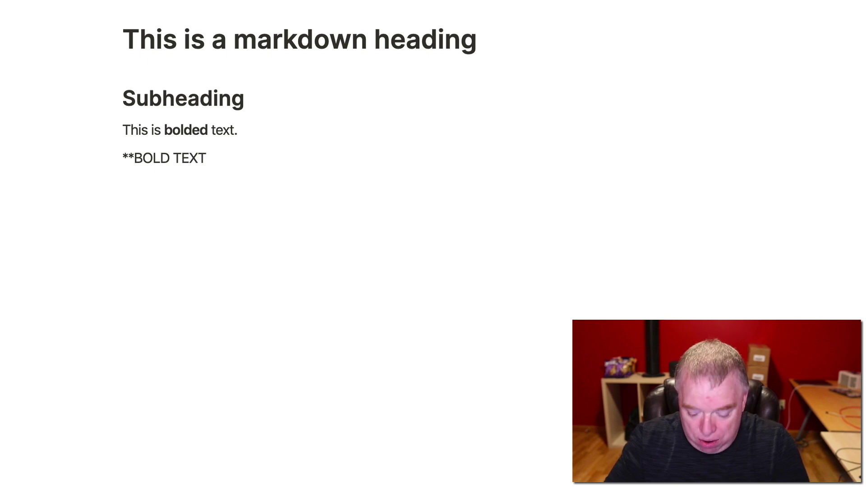
{"action": "type", "text": "**"}
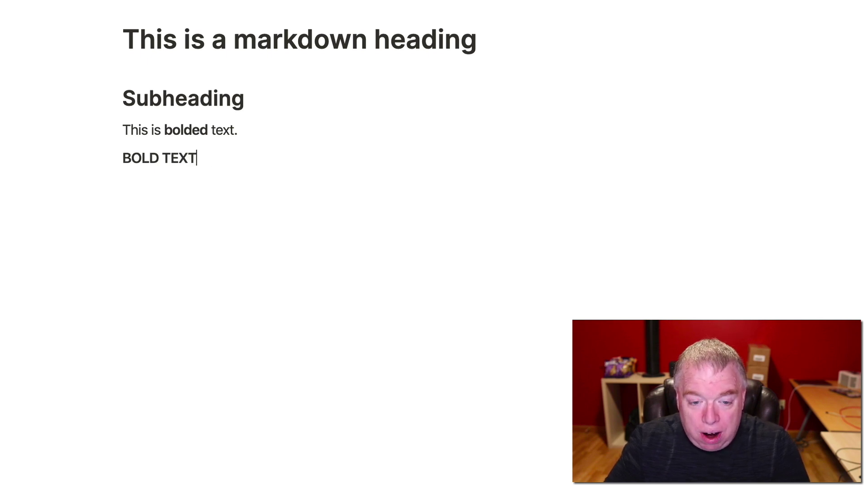
{"action": "key", "text": "Return"}
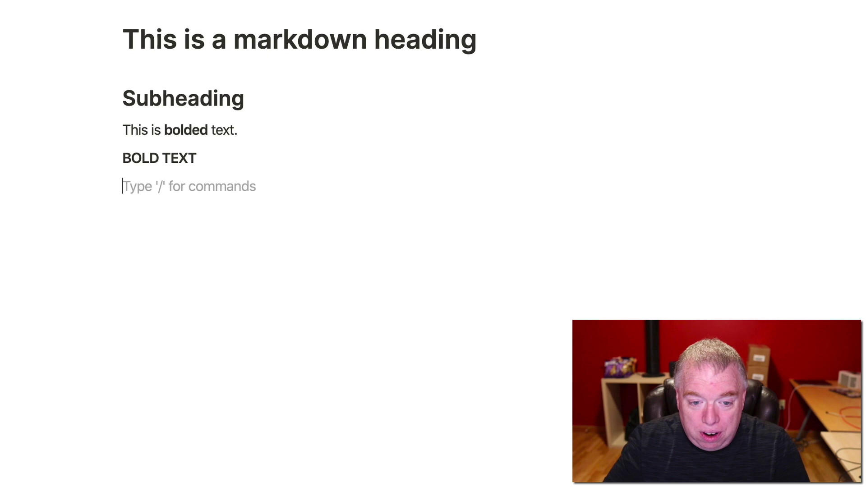
{"action": "type", "text": "*"}
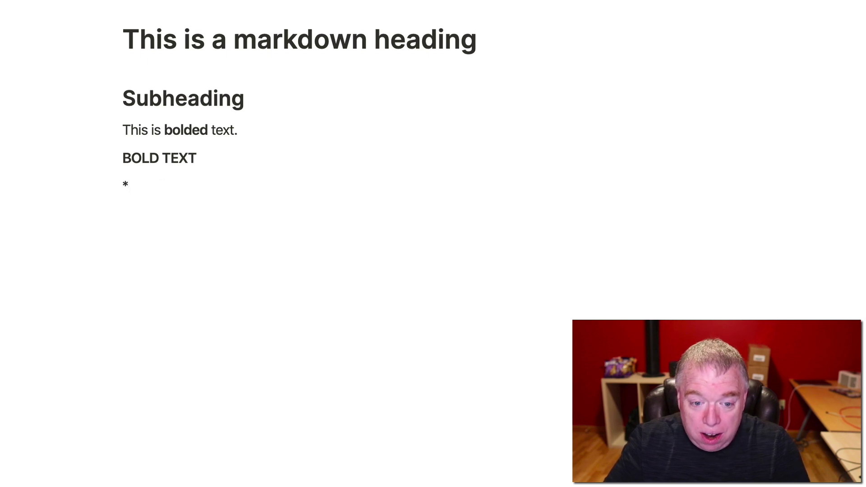
{"action": "type", "text": "italic"}
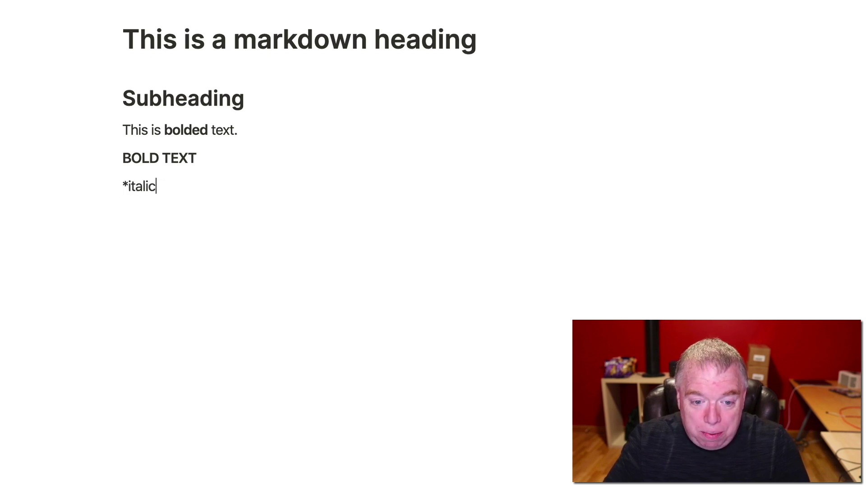
{"action": "type", "text": "ized text"}
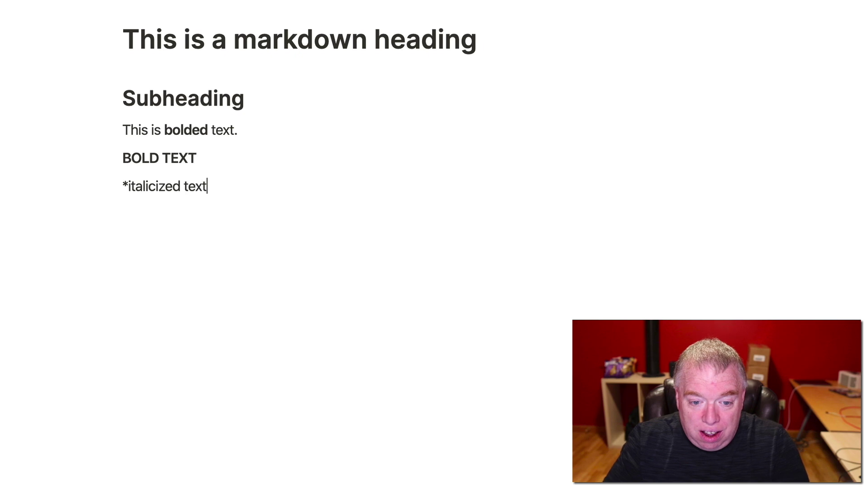
{"action": "type", "text": " here*"}
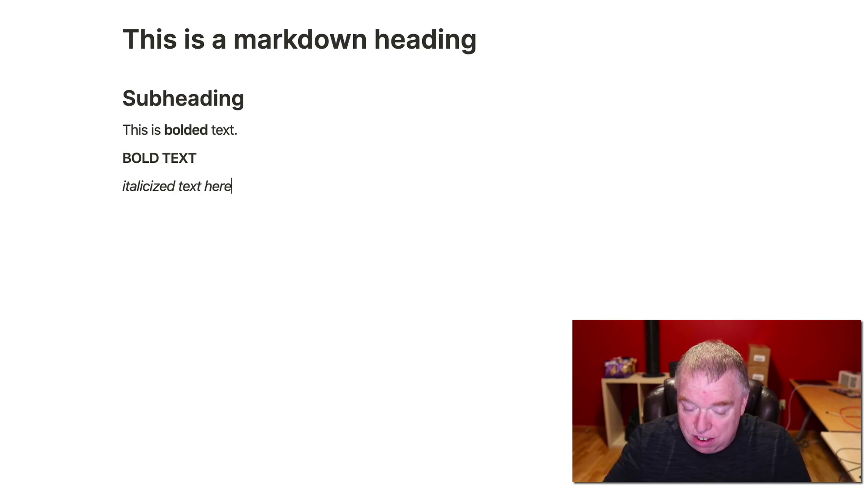
{"action": "key", "text": "Return"}
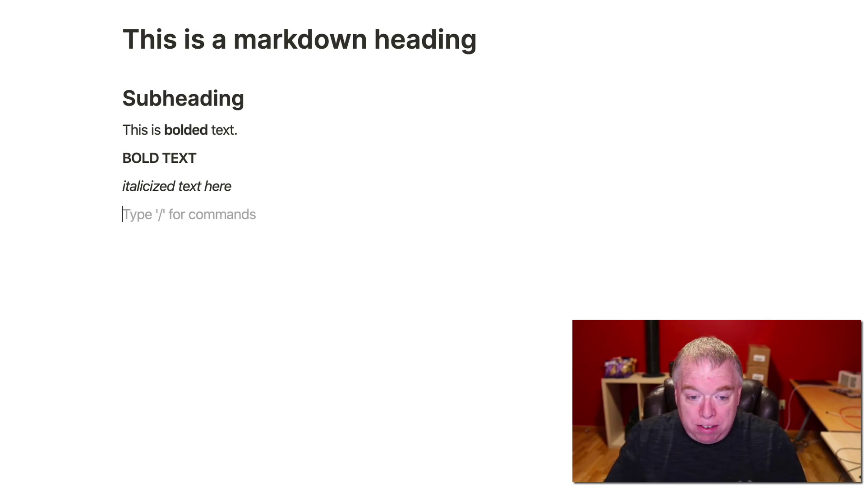
Add a bulleted list with 'item 1' and 'item 2'
{"action": "type", "text": "* "}
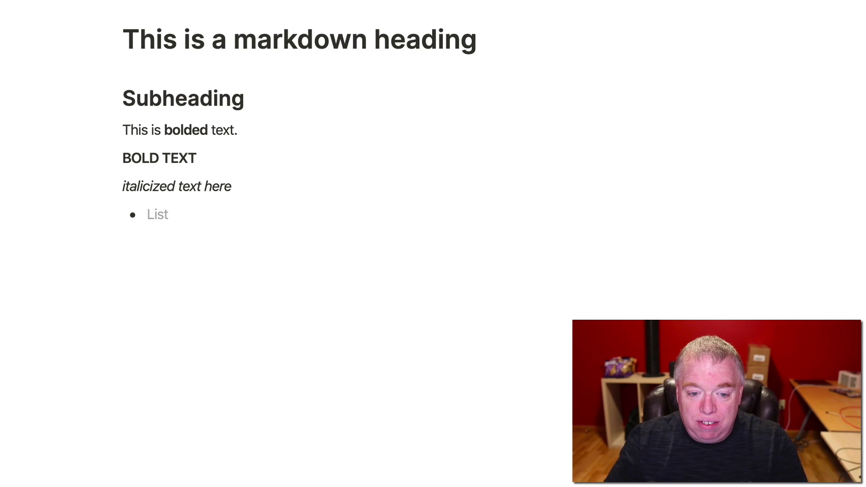
{"action": "type", "text": "item 1"}
{"action": "key", "text": "Return"}
{"action": "type", "text": "item "}
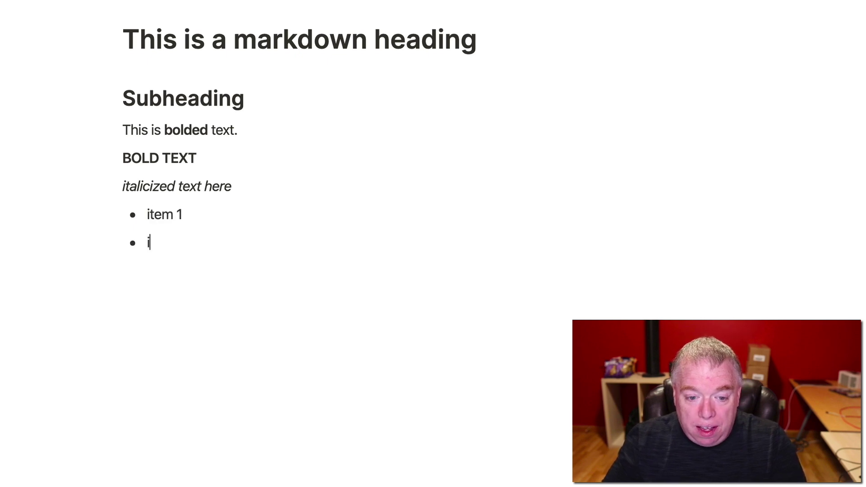
{"action": "type", "text": "2"}
{"action": "key", "text": "Return"}
{"action": "key", "text": "Return"}
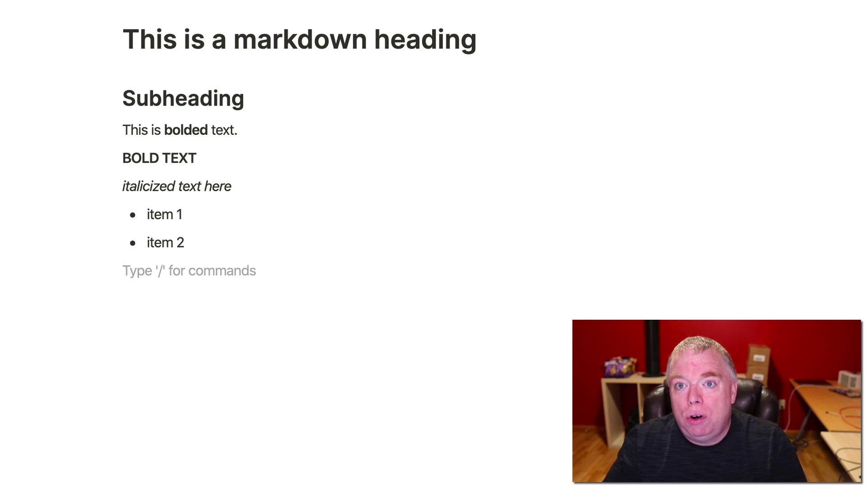
Add a numbered list 'item 1', 'item 2' with nested 'sub item', then a plain line below
{"action": "type", "text": "1. "}
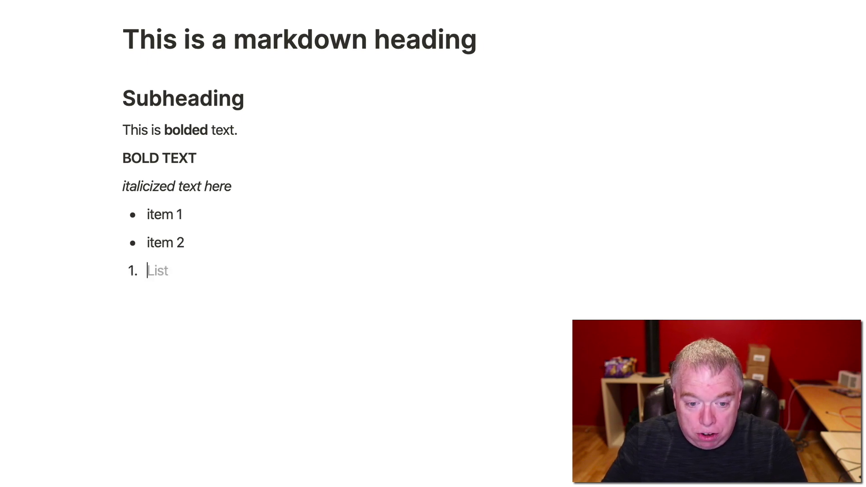
{"action": "type", "text": "item 1"}
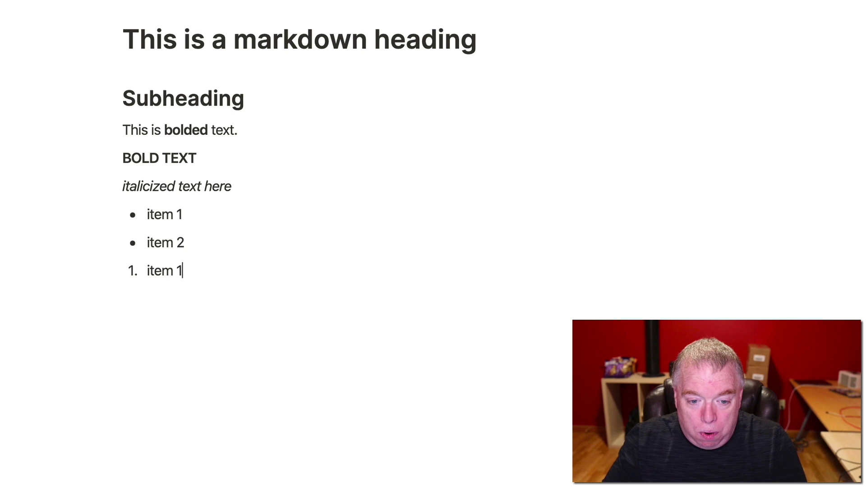
{"action": "key", "text": "Return"}
{"action": "type", "text": "item"}
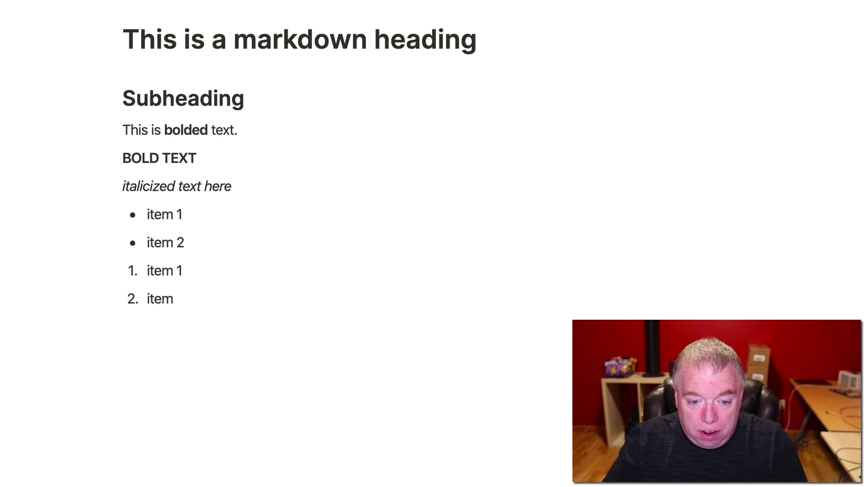
{"action": "type", "text": " 2"}
{"action": "key", "text": "Return"}
{"action": "key", "text": "Tab"}
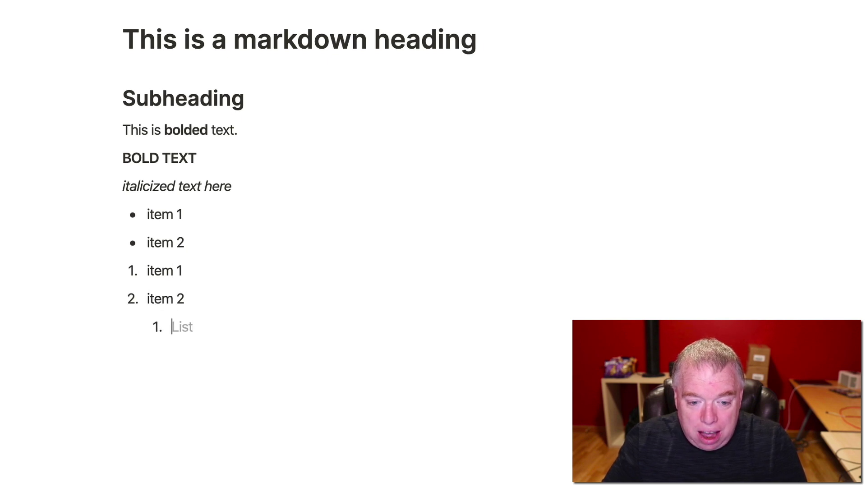
{"action": "type", "text": "sub item"}
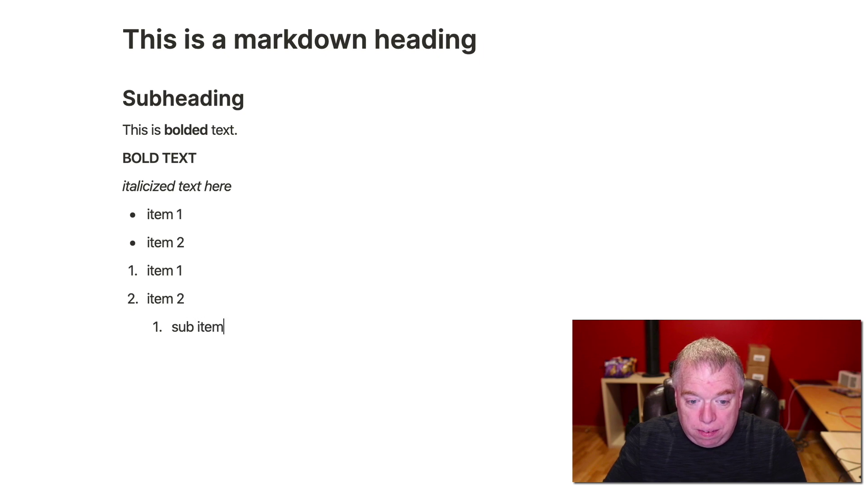
{"action": "key", "text": "Return"}
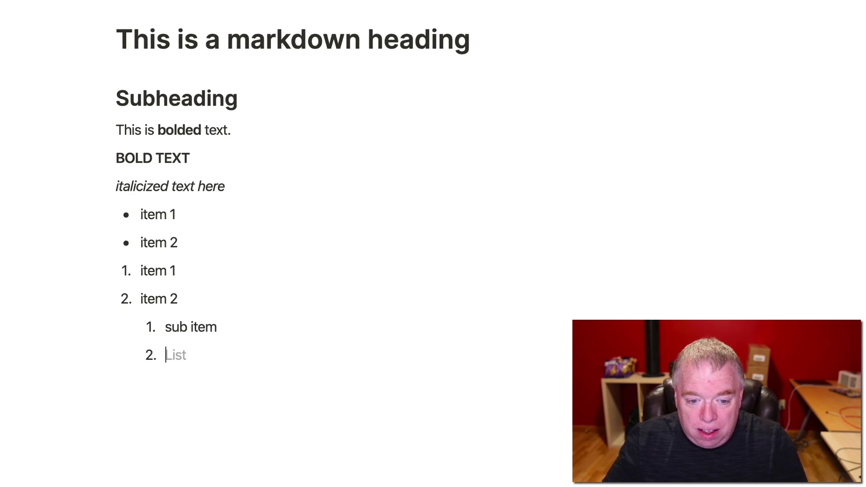
{"action": "key", "text": "Return"}
{"action": "key", "text": "Return"}
{"action": "key", "text": "BackSpace"}
{"action": "key", "text": "BackSpace"}
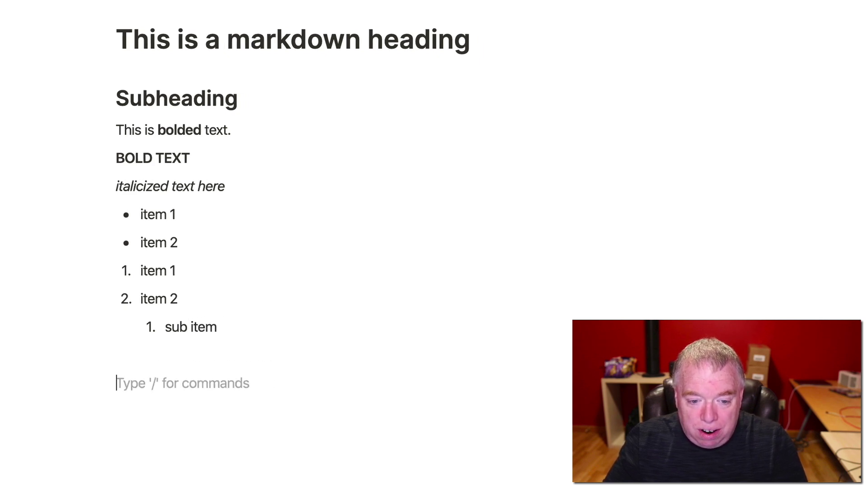
{"action": "key", "text": "BackSpace"}
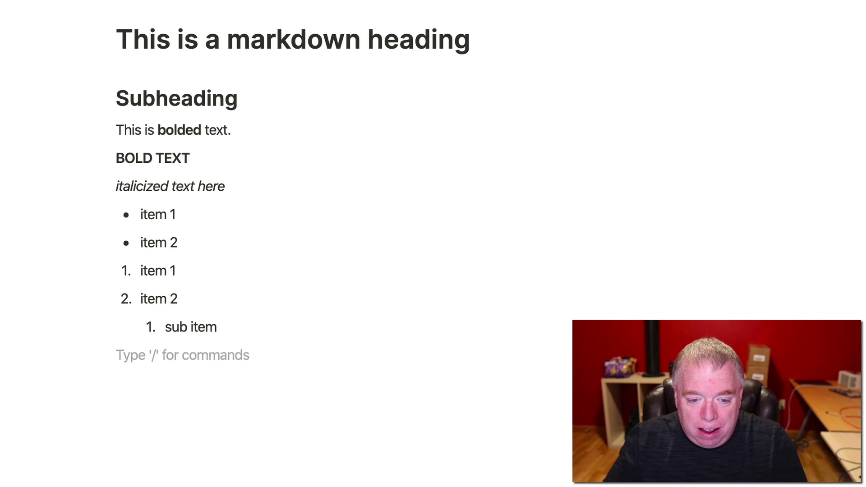
{"action": "key", "text": "Return"}
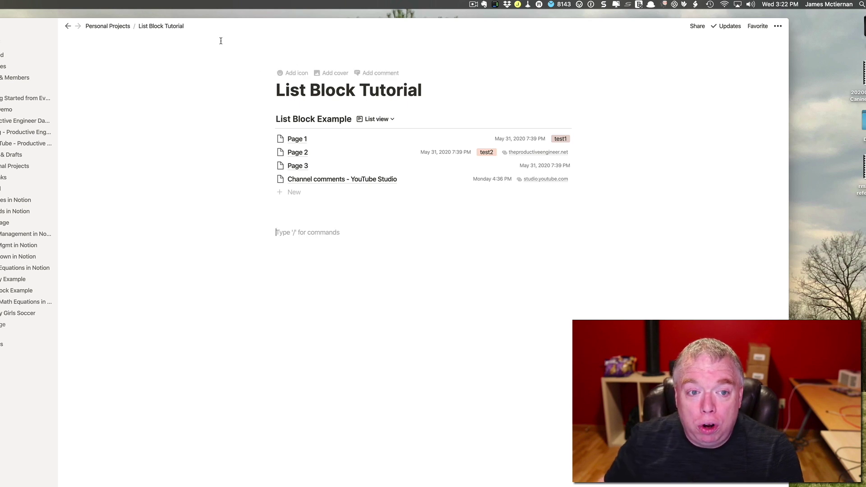
Drill down from Personal Projects through Data Science and R Programming Language to the Data Types page, then reveal its hidden page path
{"action": "left_click", "coordinate": [115, 27]}
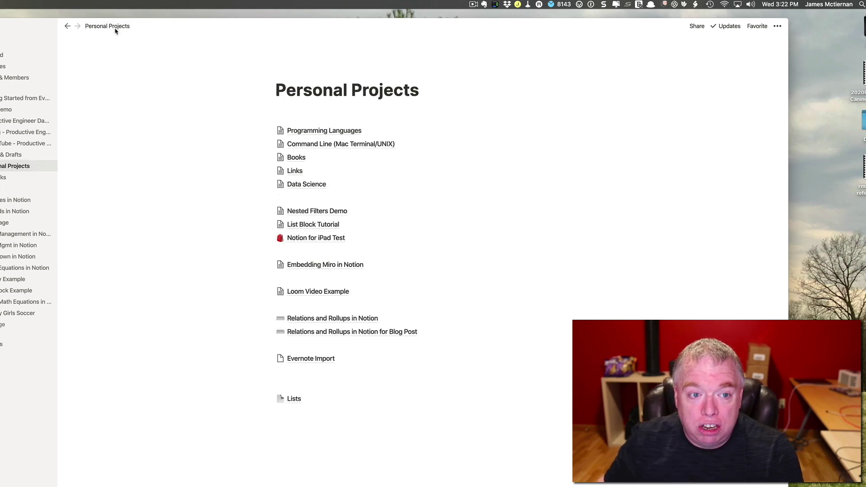
{"action": "left_click", "coordinate": [327, 186]}
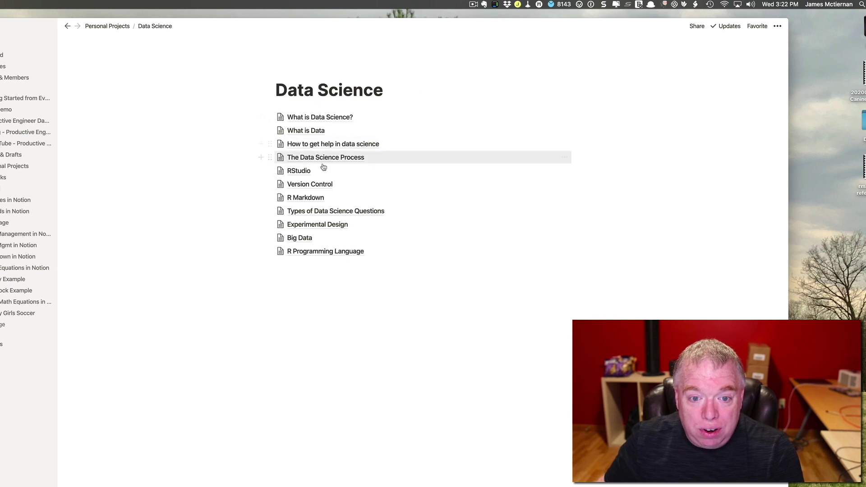
{"action": "left_click", "coordinate": [328, 251]}
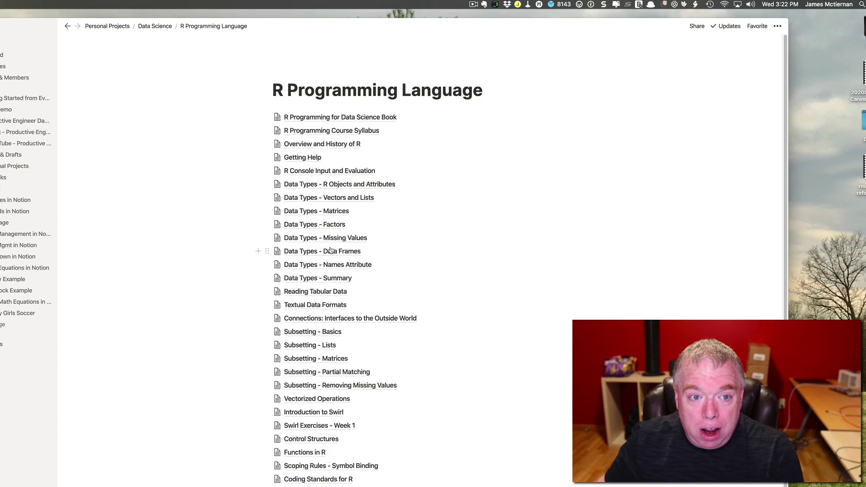
{"action": "left_click", "coordinate": [328, 185]}
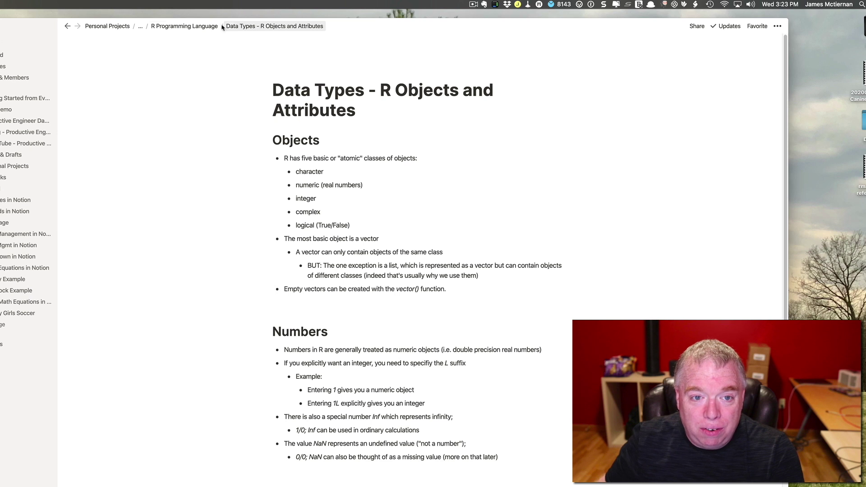
{"action": "left_click", "coordinate": [140, 26]}
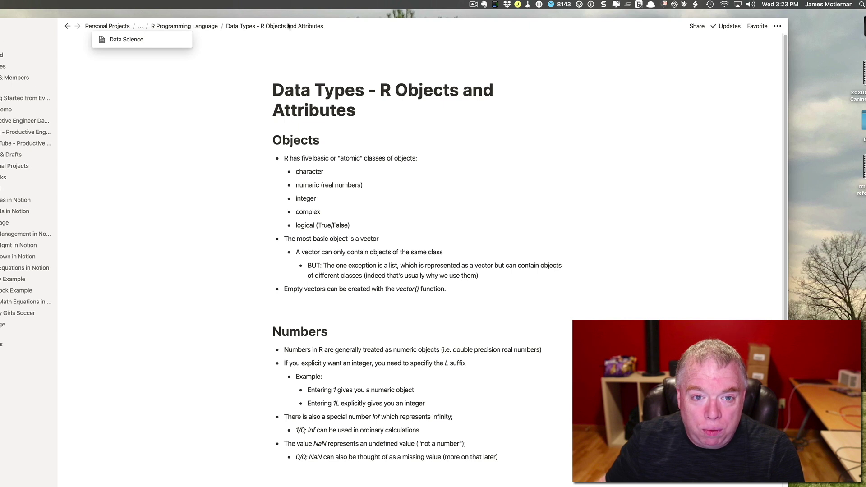
Add a breadcrumb block below the last bullet of the Data Types page with /bread
{"action": "left_click", "coordinate": [571, 120]}
{"action": "scroll", "coordinate": [600, 271], "scroll_direction": "down", "scroll_amount": 5}
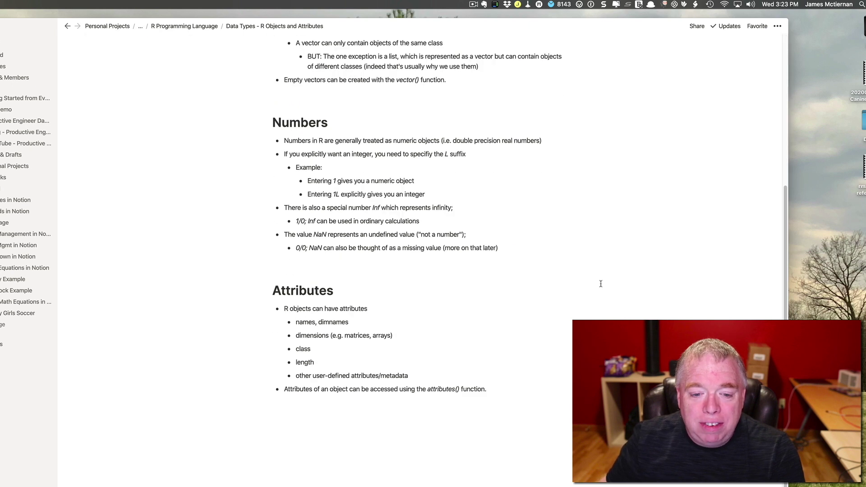
{"action": "left_click", "coordinate": [422, 421]}
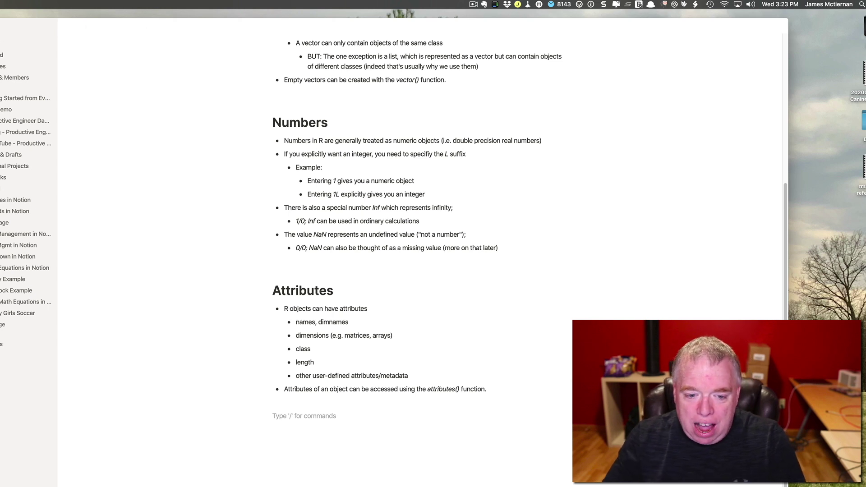
{"action": "type", "text": "/b"}
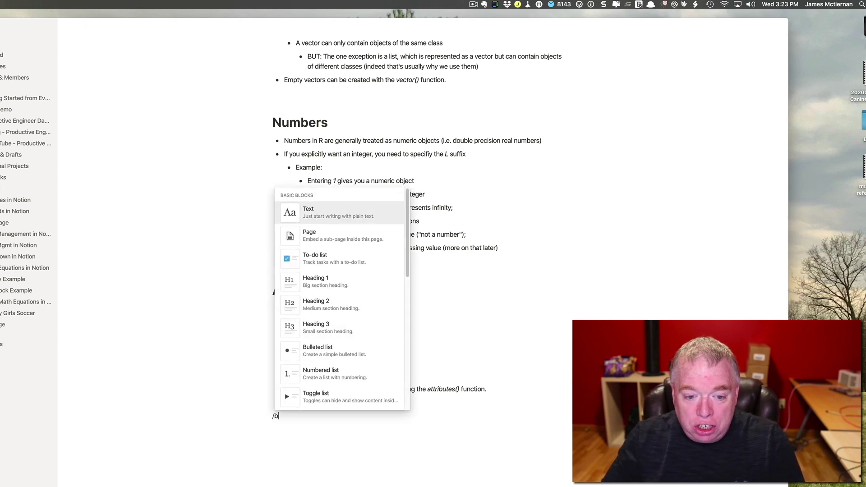
{"action": "type", "text": "read"}
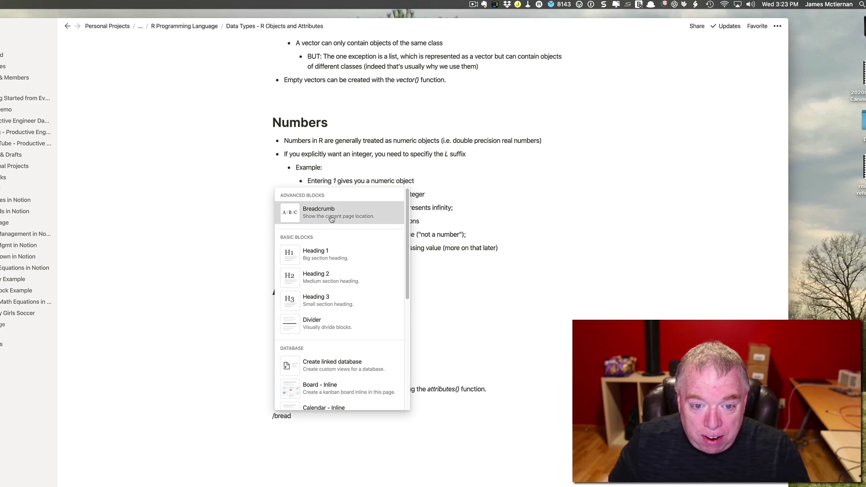
{"action": "left_click", "coordinate": [332, 219]}
{"action": "left_click", "coordinate": [379, 485]}
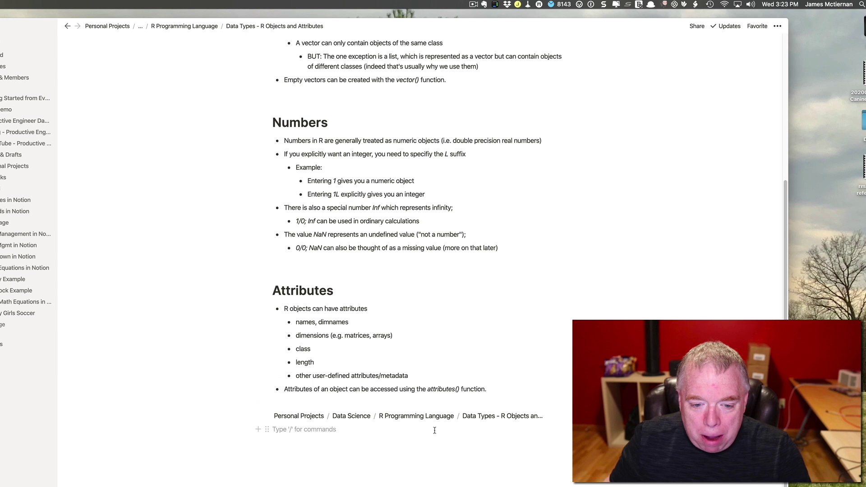
Use the new breadcrumb to jump back up to Data Science
{"action": "scroll", "coordinate": [405, 288], "scroll_direction": "up", "scroll_amount": 5}
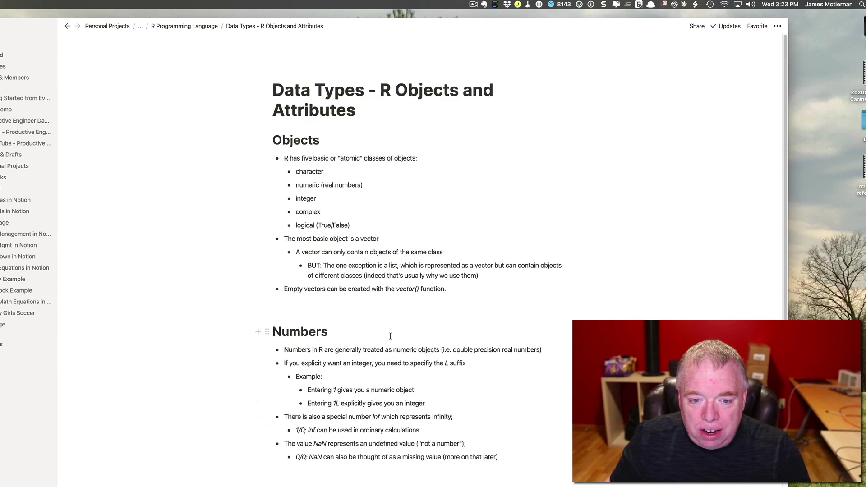
{"action": "scroll", "coordinate": [391, 336], "scroll_direction": "down", "scroll_amount": 5}
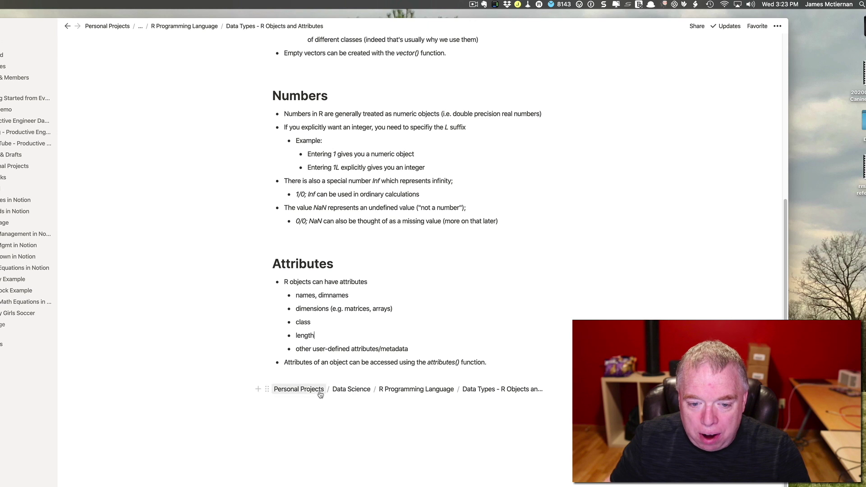
{"action": "left_click", "coordinate": [354, 392]}
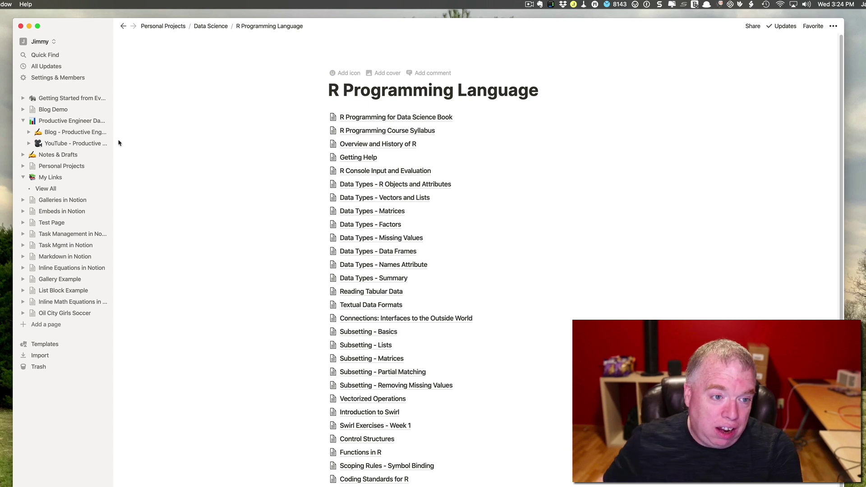
Expand Test Page, Personal Projects, Data Science, RStudio and R Projects in the sidebar page tree
{"action": "left_click", "coordinate": [22, 224]}
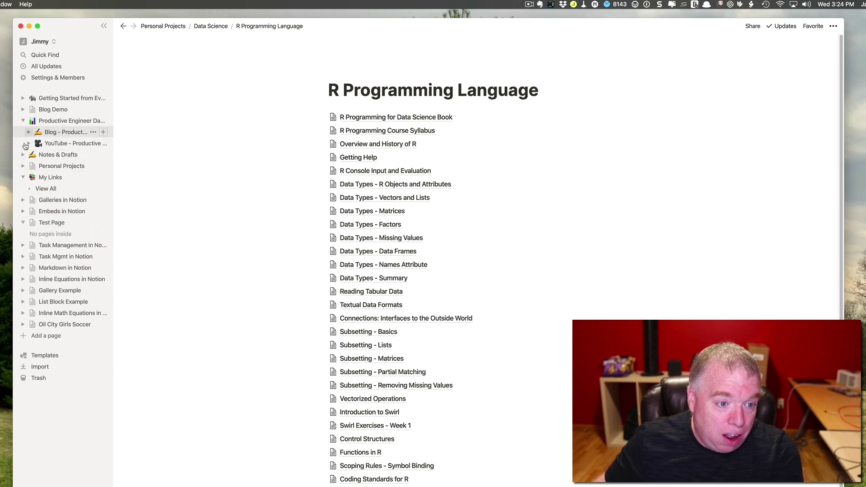
{"action": "left_click", "coordinate": [23, 168]}
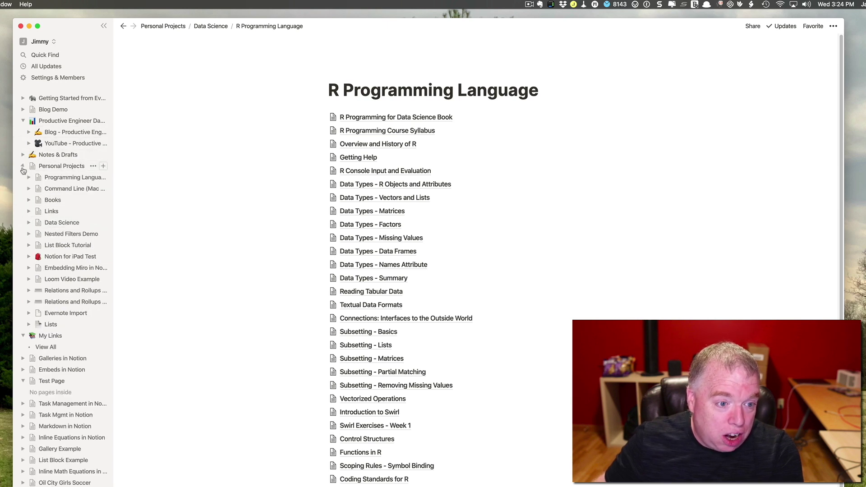
{"action": "left_click", "coordinate": [29, 223]}
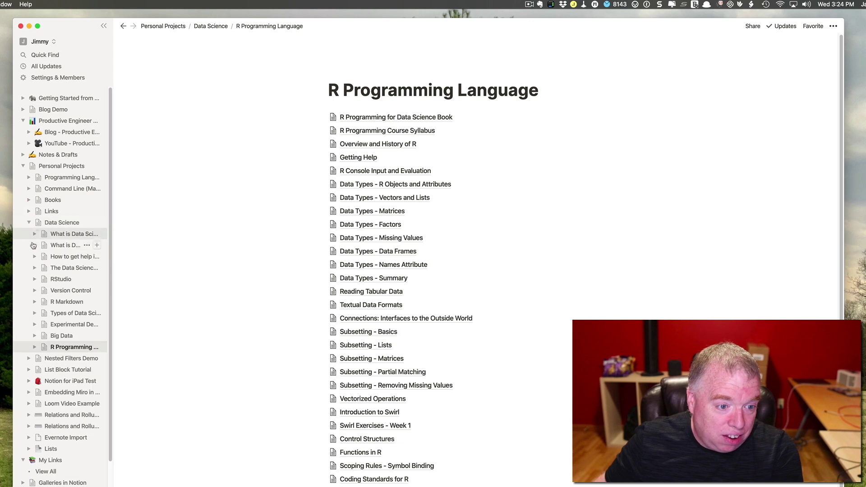
{"action": "left_click", "coordinate": [35, 279]}
{"action": "left_click", "coordinate": [40, 301]}
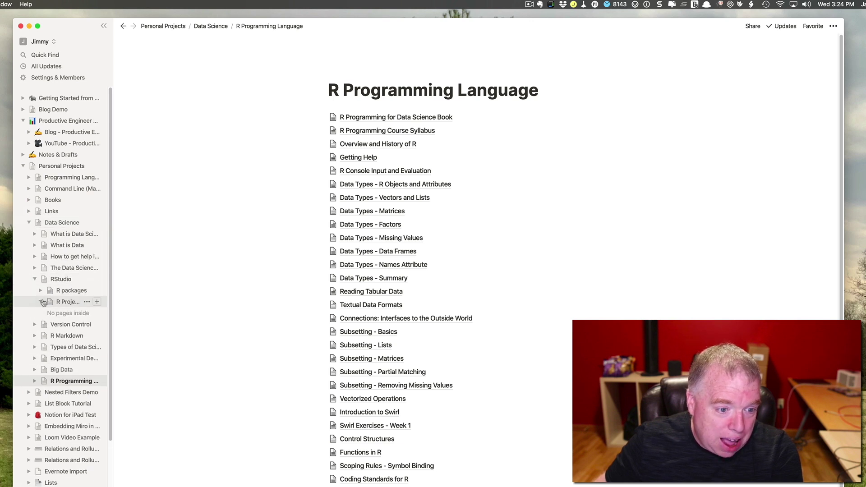
Collapse Personal Projects, visit Getting Help, then open R Programming Course Syllabus and mark it as a favorite
{"action": "left_click", "coordinate": [23, 166]}
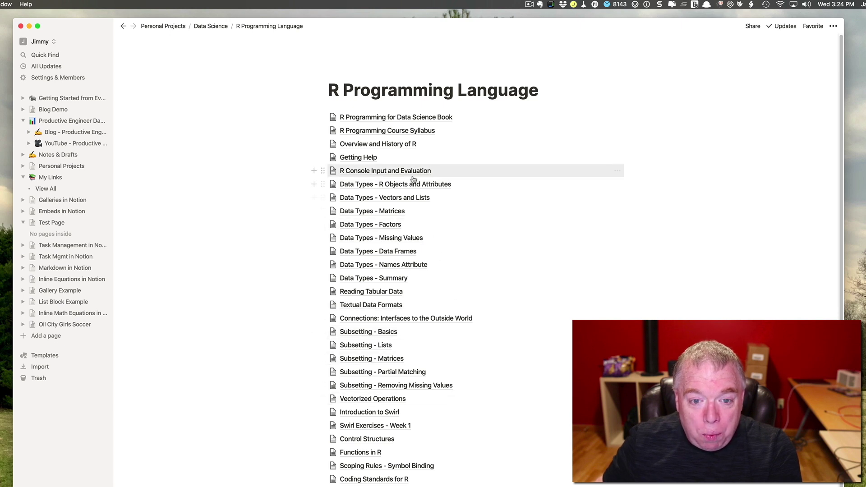
{"action": "left_click", "coordinate": [377, 157]}
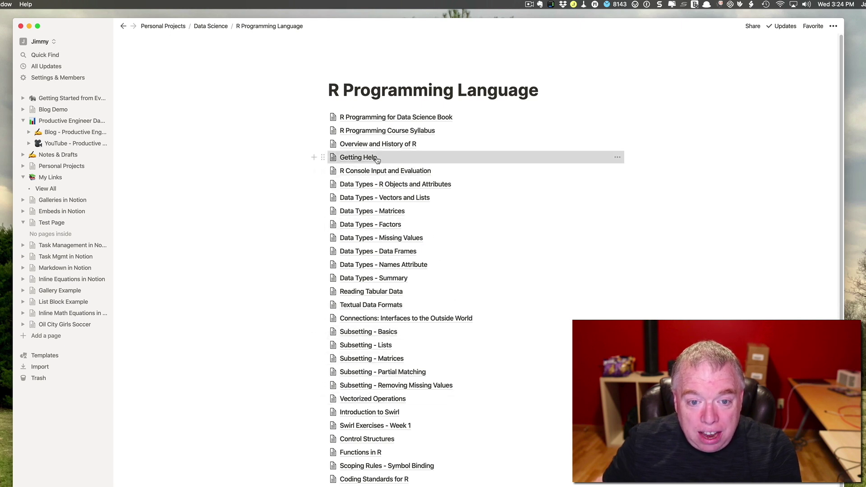
{"action": "left_click", "coordinate": [266, 26]}
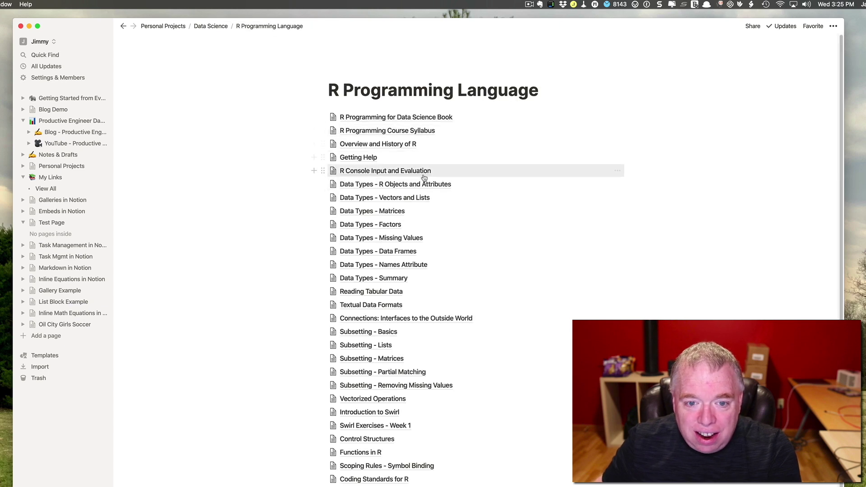
{"action": "left_click", "coordinate": [412, 131]}
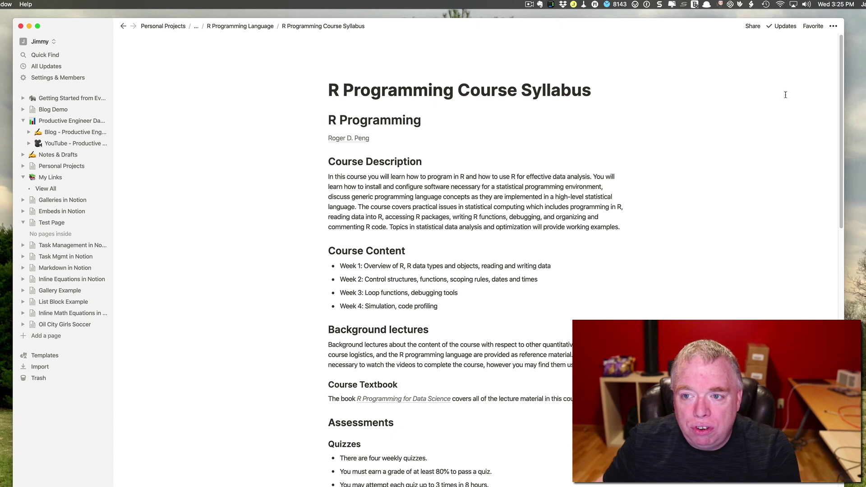
{"action": "left_click", "coordinate": [814, 27]}
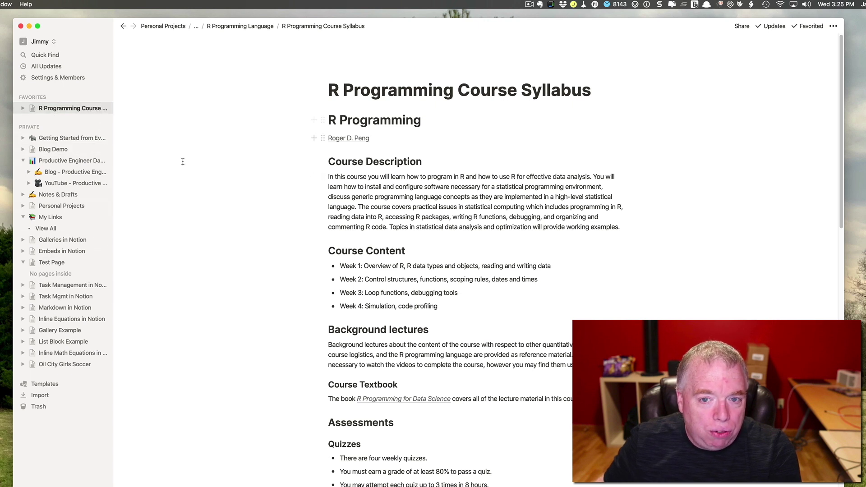
Open Personal Projects and Data Science, then reopen R Programming Course Syllabus from the sidebar Favorites
{"action": "left_click", "coordinate": [67, 210]}
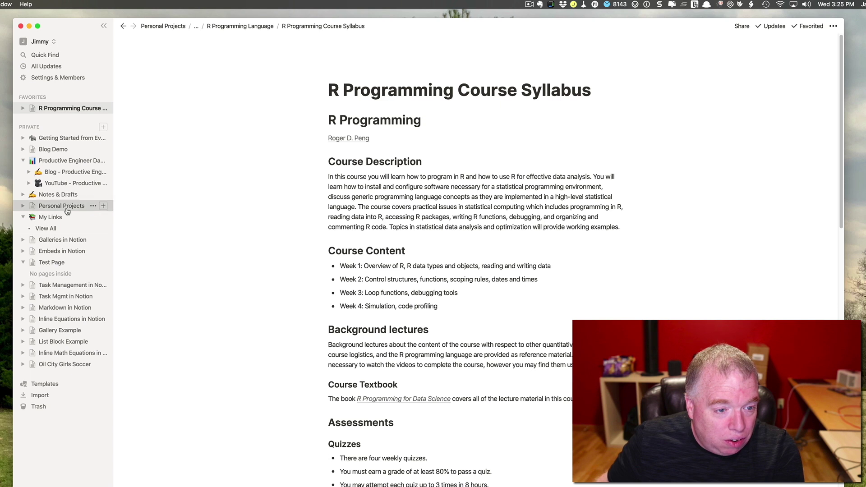
{"action": "left_click", "coordinate": [23, 208]}
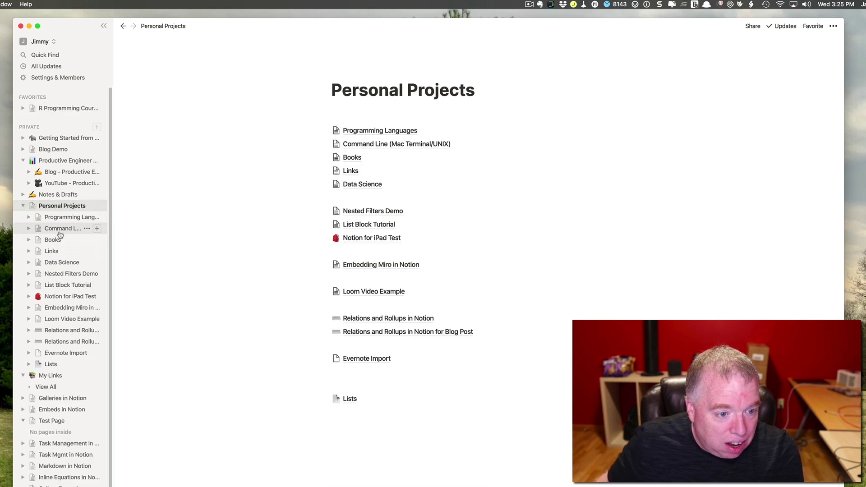
{"action": "left_click", "coordinate": [63, 262]}
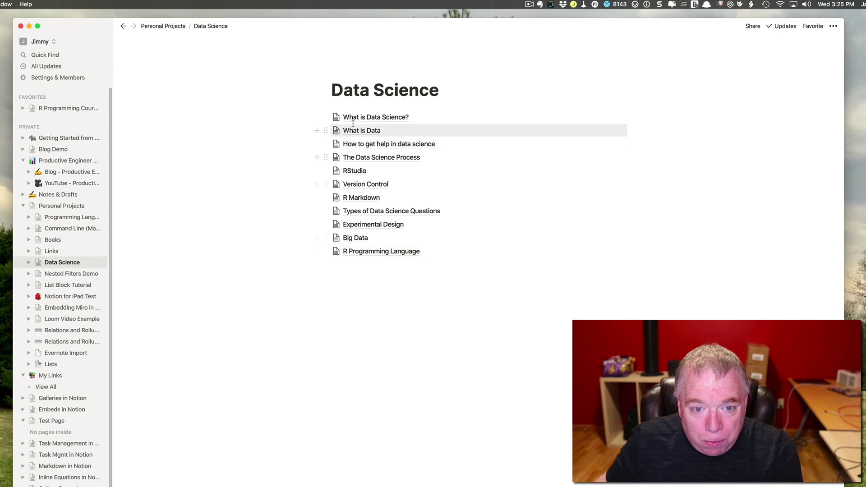
{"action": "left_click", "coordinate": [61, 107]}
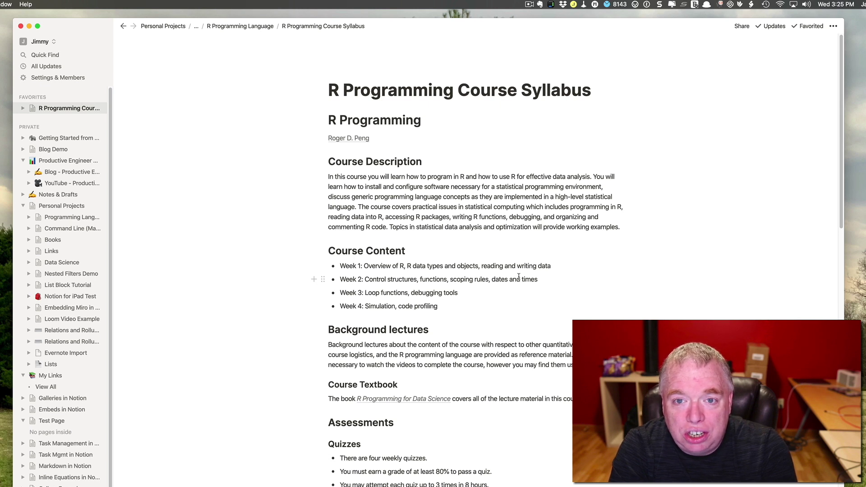
{"action": "scroll", "coordinate": [519, 277], "scroll_direction": "down", "scroll_amount": 10}
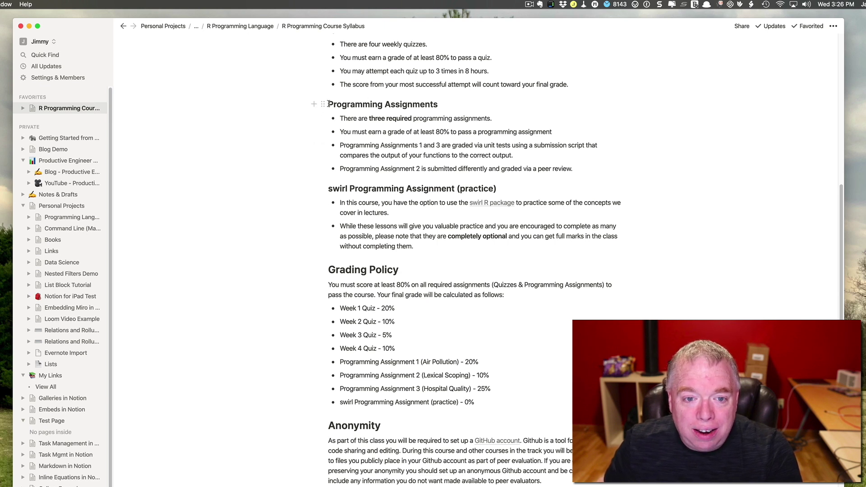
{"action": "left_click_drag", "start_coordinate": [329, 188], "coordinate": [504, 188]}
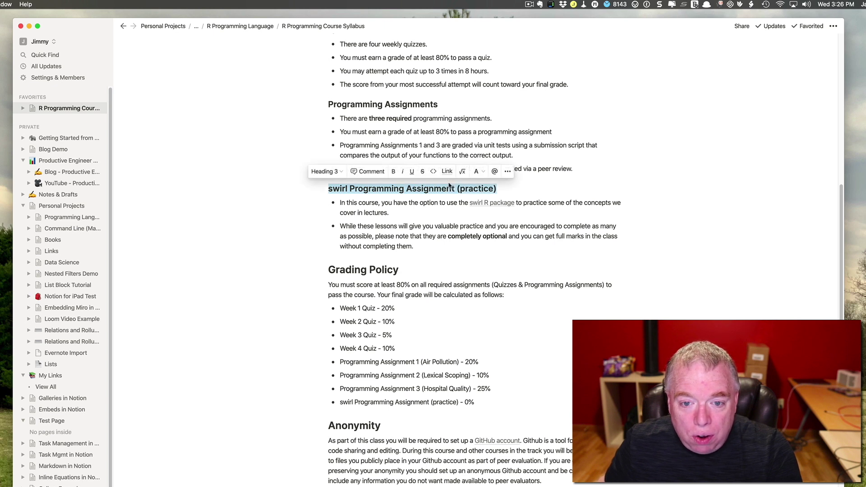
{"action": "left_click", "coordinate": [484, 173]}
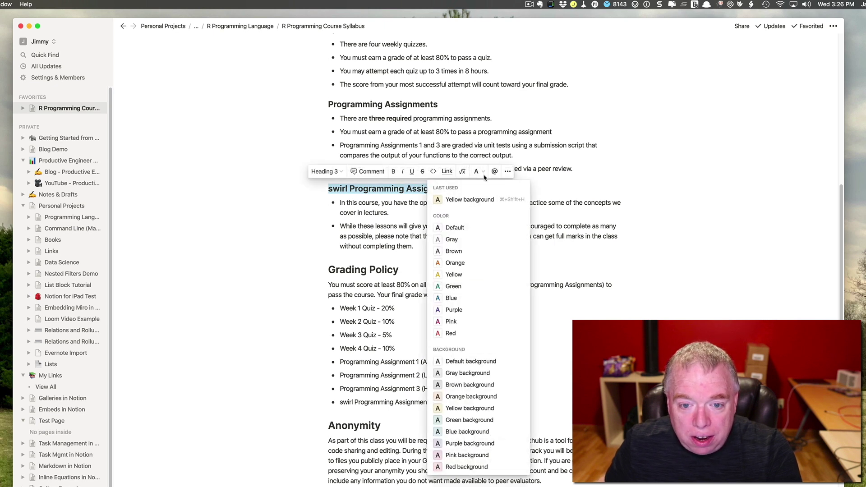
{"action": "left_click", "coordinate": [653, 146]}
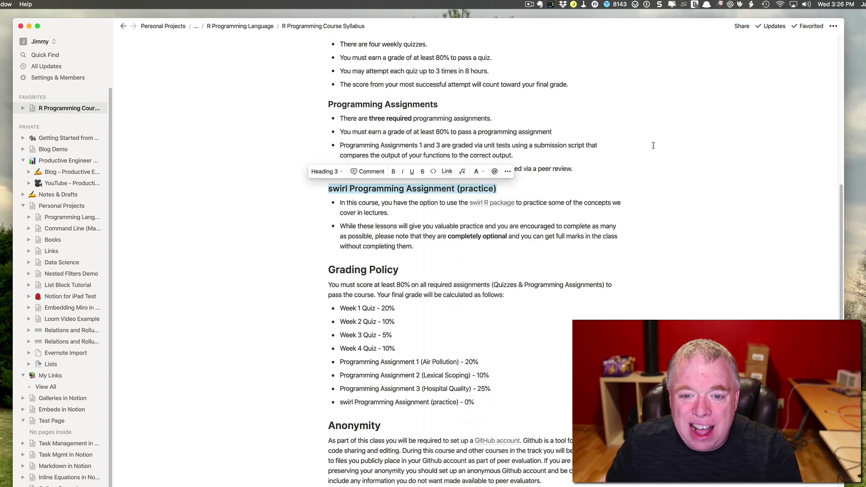
{"action": "left_click", "coordinate": [653, 146]}
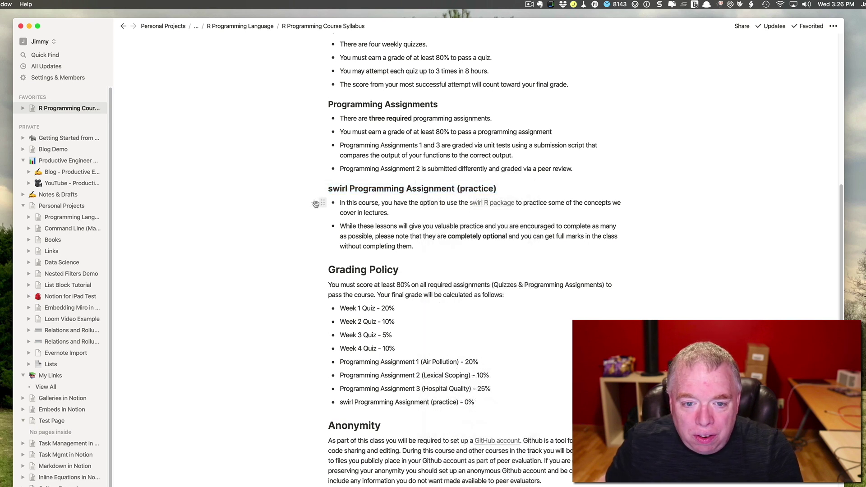
Use /yellow to highlight the first swirl practice bullet with a yellow background
{"action": "left_click_drag", "start_coordinate": [345, 203], "coordinate": [341, 202]}
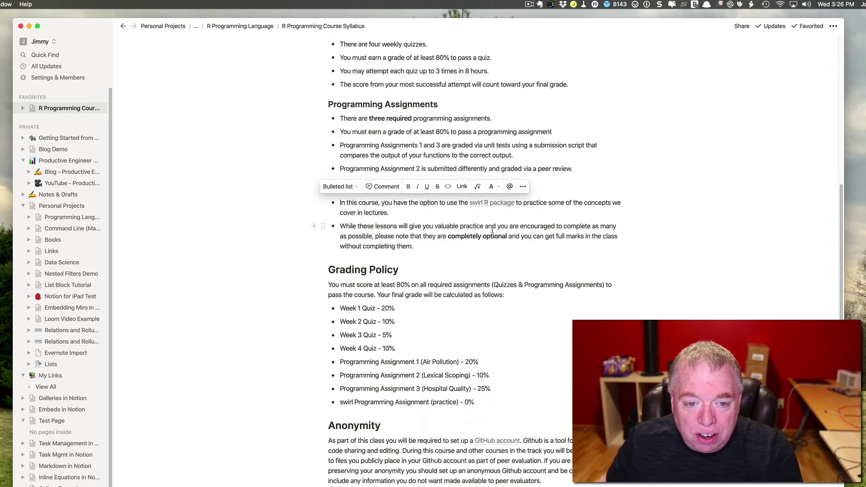
{"action": "type", "text": "/yh "}
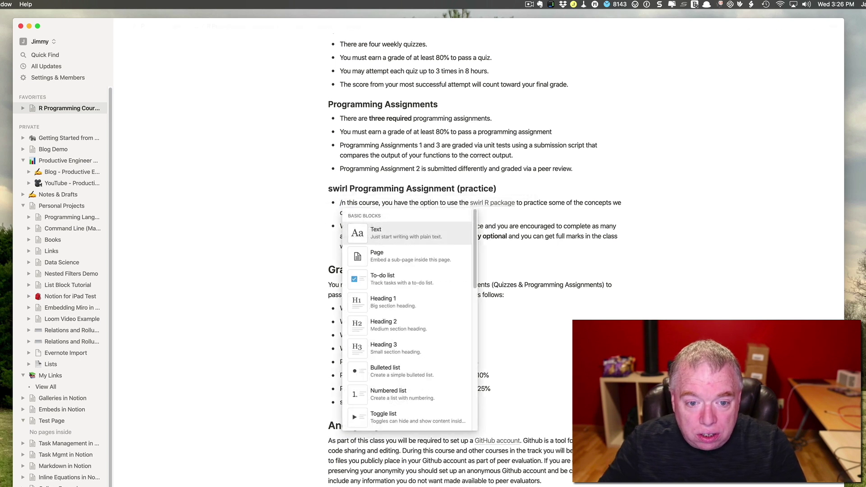
{"action": "type", "text": "t"}
{"action": "key", "text": "BackSpace"}
{"action": "type", "text": "y"}
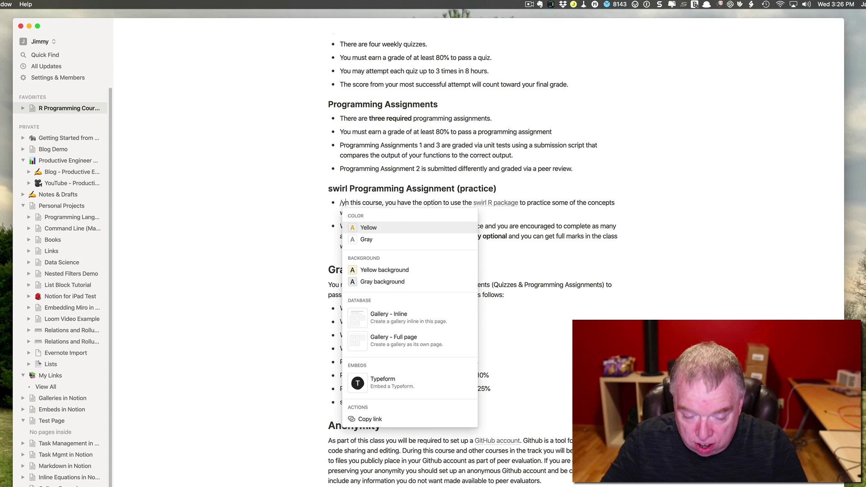
{"action": "type", "text": "ellow"}
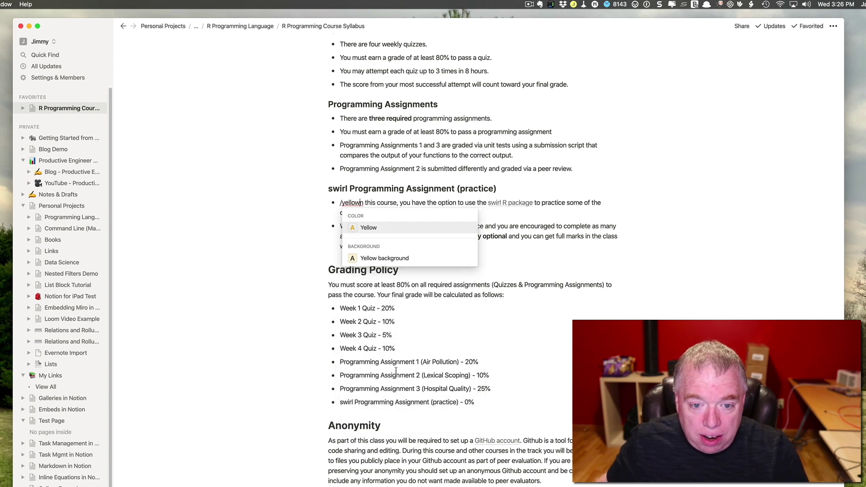
{"action": "left_click", "coordinate": [363, 264]}
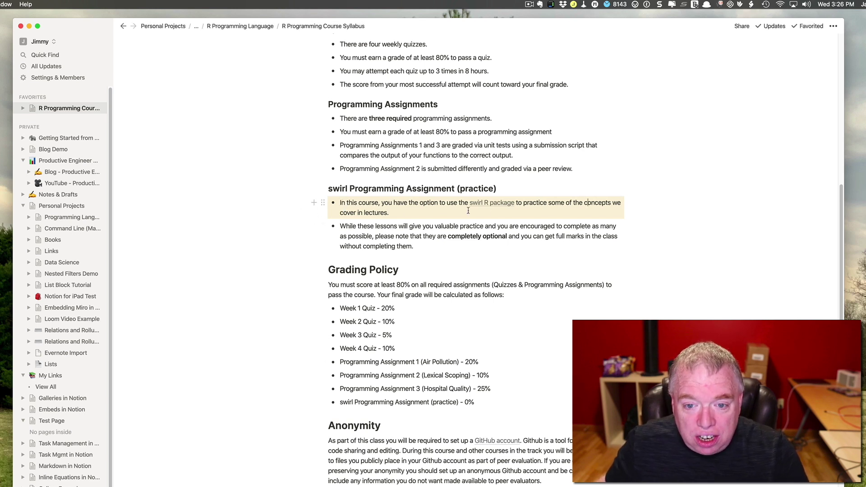
{"action": "scroll", "coordinate": [519, 215], "scroll_direction": "down", "scroll_amount": 2}
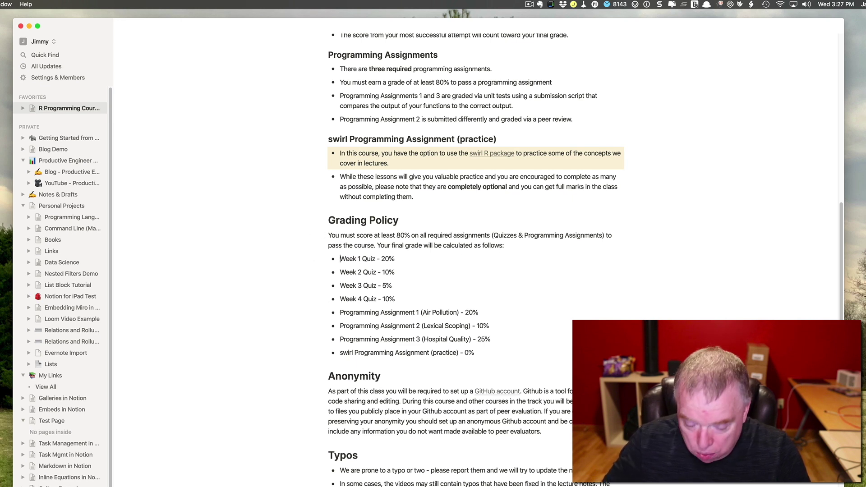
Give the Week 1 Quiz - 20% line a yellow background with /yel
{"action": "type", "text": "/"}
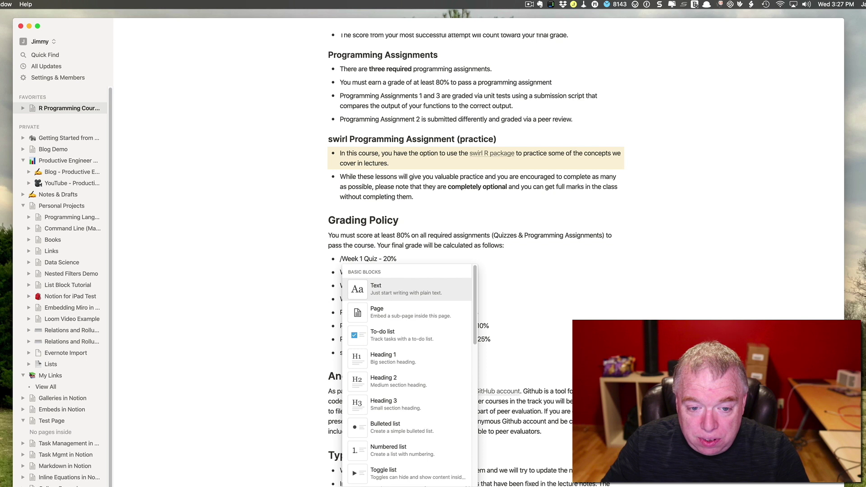
{"action": "type", "text": "yel"}
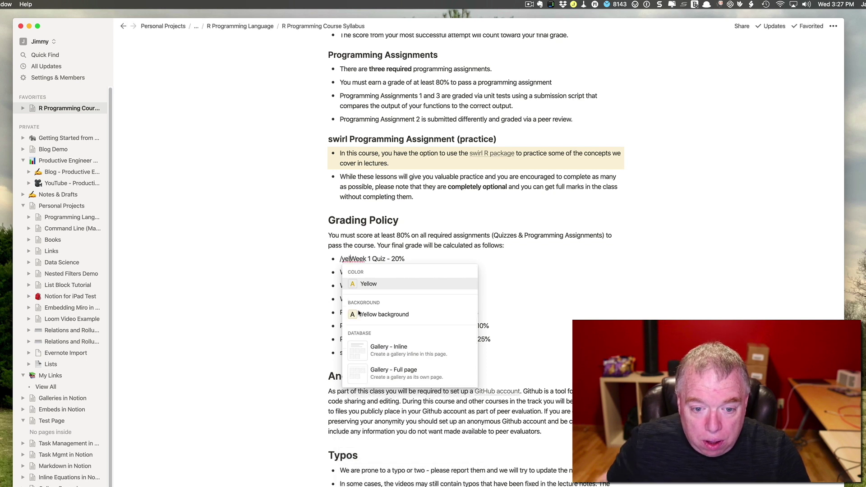
{"action": "left_click", "coordinate": [359, 314]}
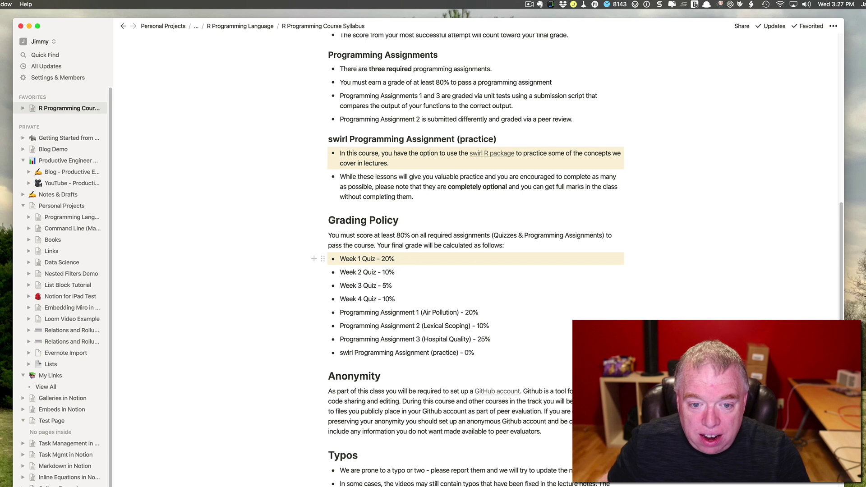
{"action": "triple_click", "coordinate": [332, 238]}
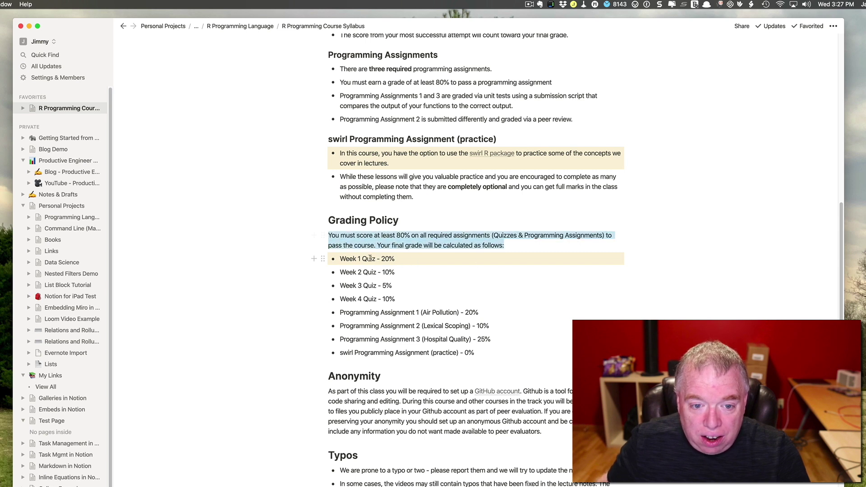
{"action": "left_click", "coordinate": [329, 233]}
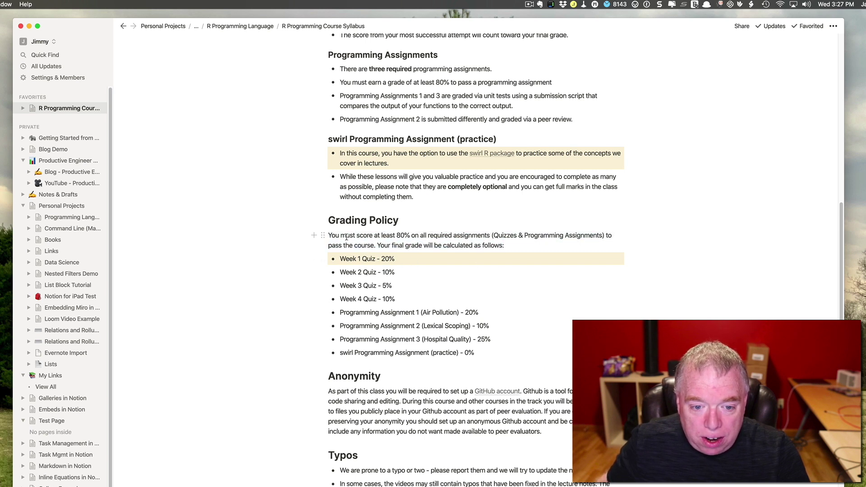
{"action": "double_click", "coordinate": [329, 392]}
{"action": "left_click", "coordinate": [329, 393]}
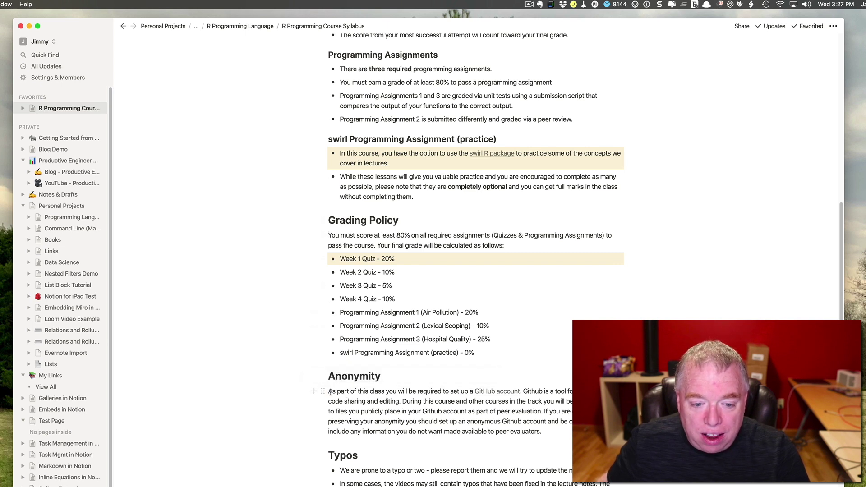
Give the Anonymity heading a red background with /red
{"action": "left_click", "coordinate": [329, 377]}
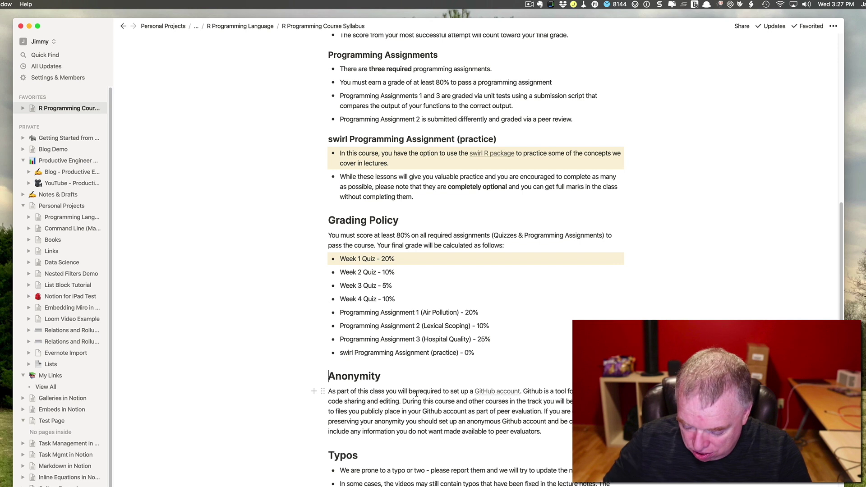
{"action": "type", "text": "/"}
{"action": "key", "text": "BackSpace"}
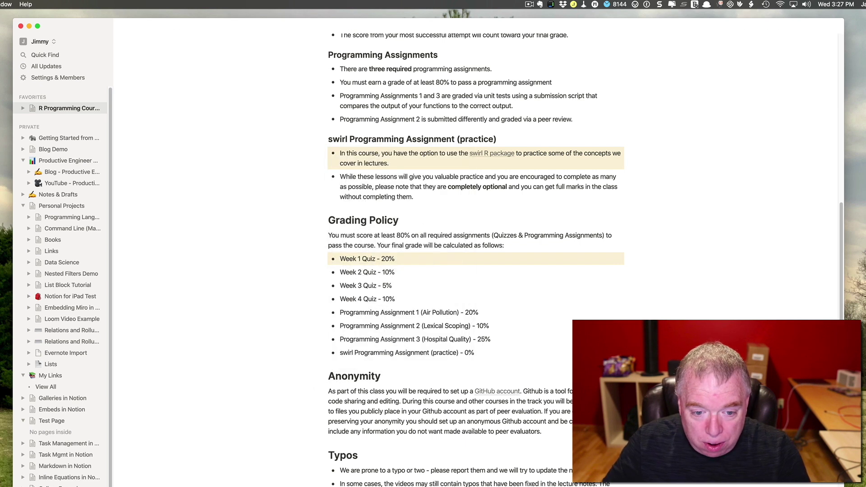
{"action": "type", "text": "/red"}
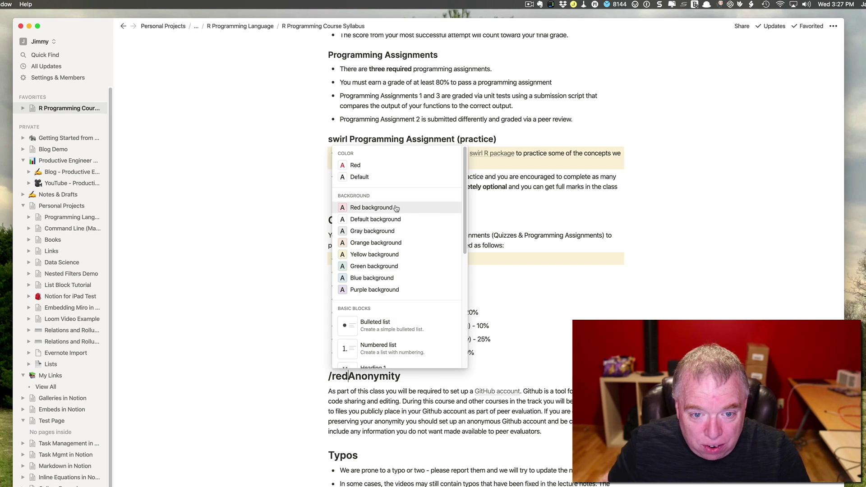
{"action": "left_click", "coordinate": [396, 208]}
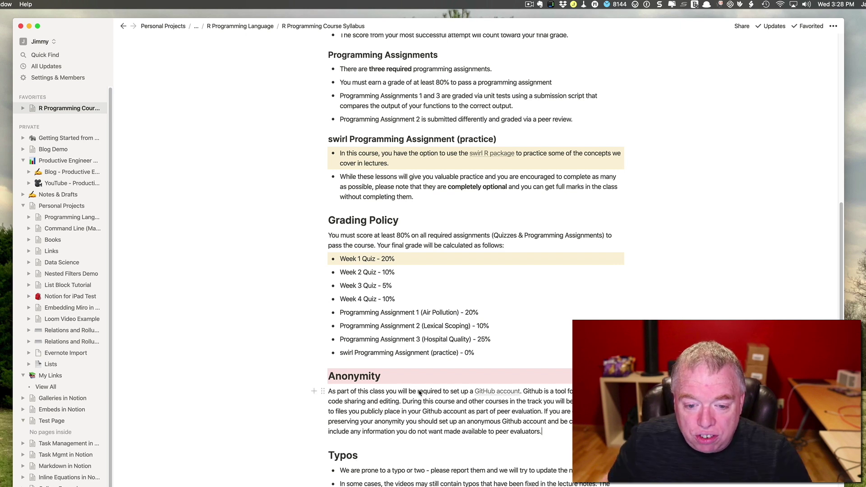
Highlight 'required to set up a GitHub account' with a green background from the text colour menu
{"action": "left_click_drag", "start_coordinate": [418, 392], "coordinate": [520, 394]}
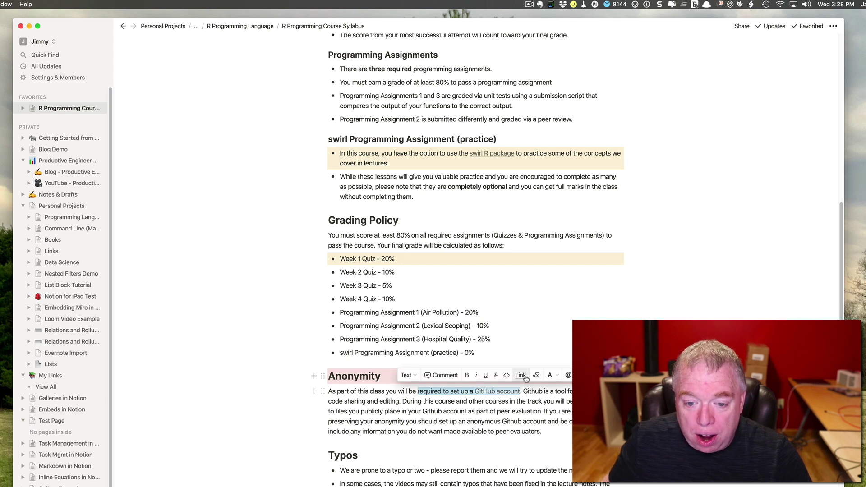
{"action": "left_click", "coordinate": [558, 380]}
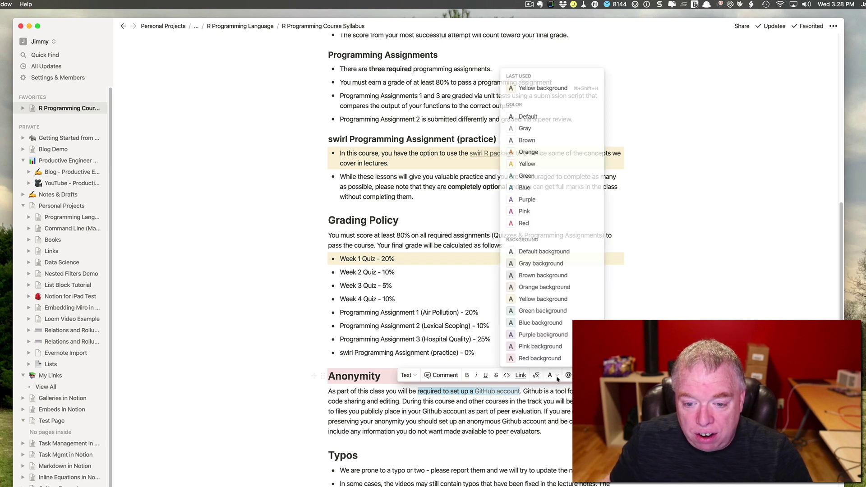
{"action": "left_click", "coordinate": [549, 311]}
{"action": "left_click", "coordinate": [490, 325]}
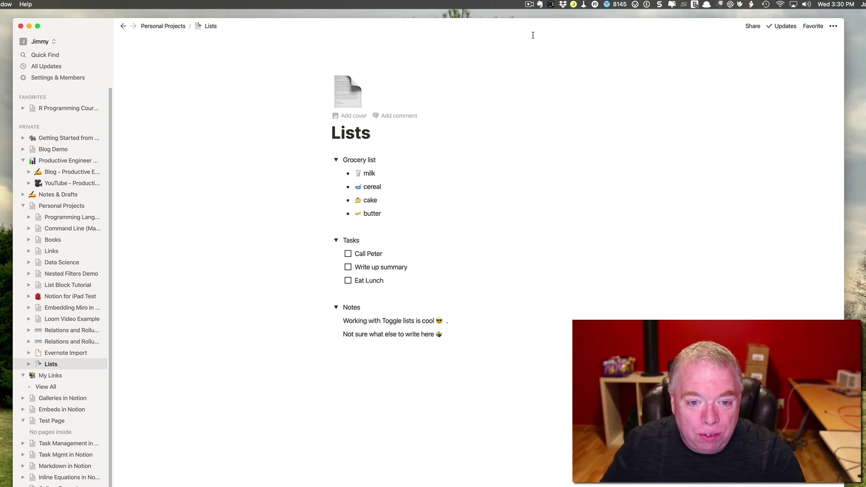
Toggle all Lists page toggles with Cmd+Option+T, leaving Grocery list, Tasks and Notes expanded
{"action": "left_click", "coordinate": [336, 161]}
{"action": "left_click", "coordinate": [337, 162]}
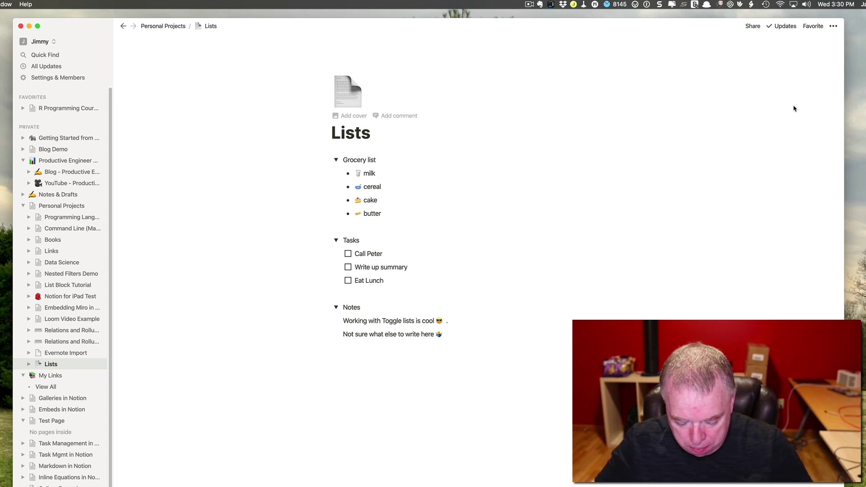
{"action": "key", "text": "super+alt+t"}
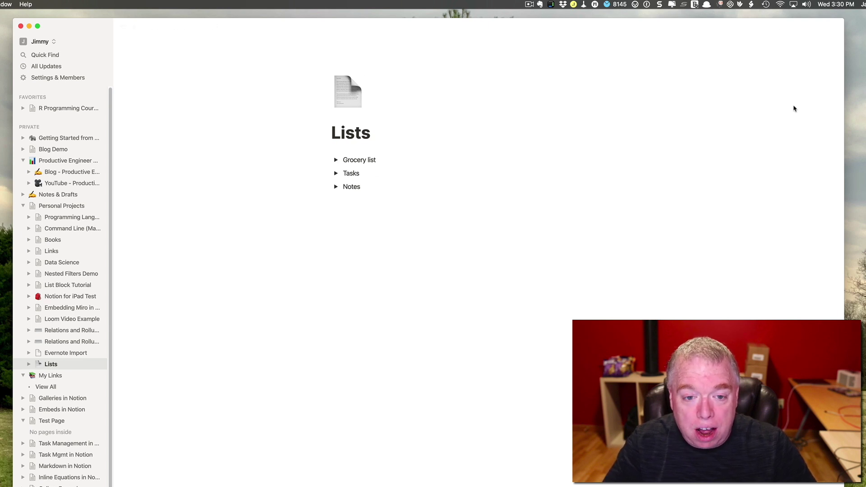
{"action": "key", "text": "super+alt+t"}
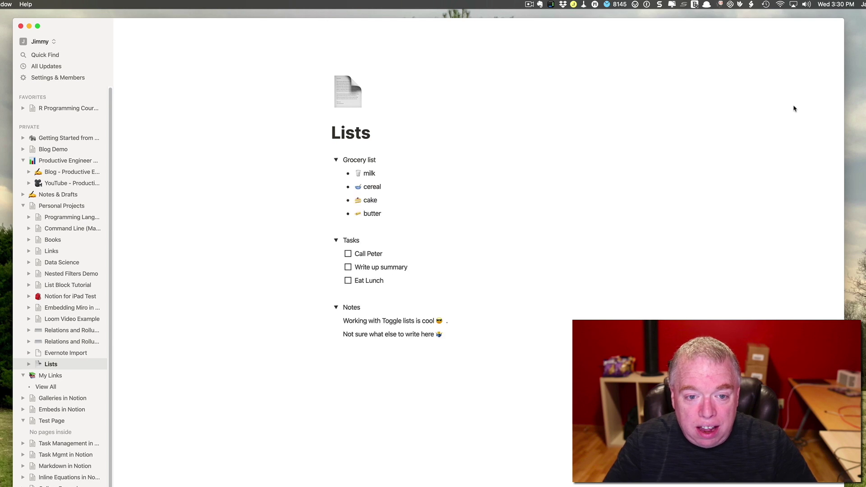
{"action": "key", "text": "super+alt+t"}
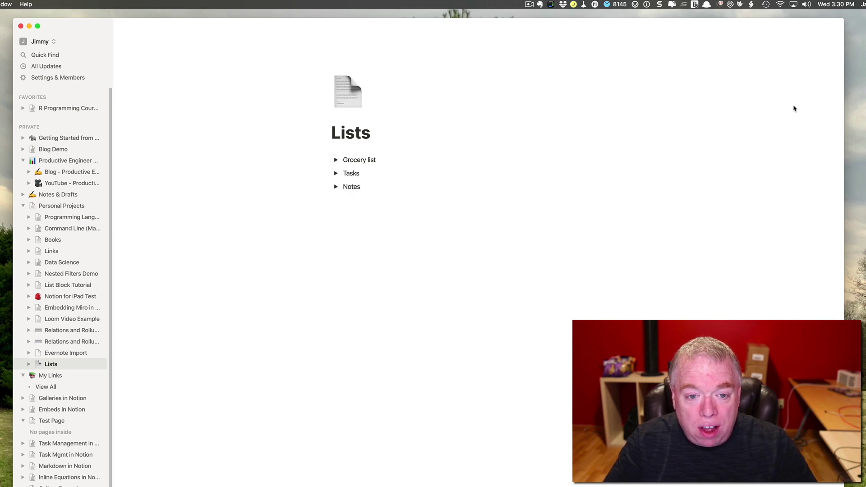
{"action": "key", "text": "super+alt+t"}
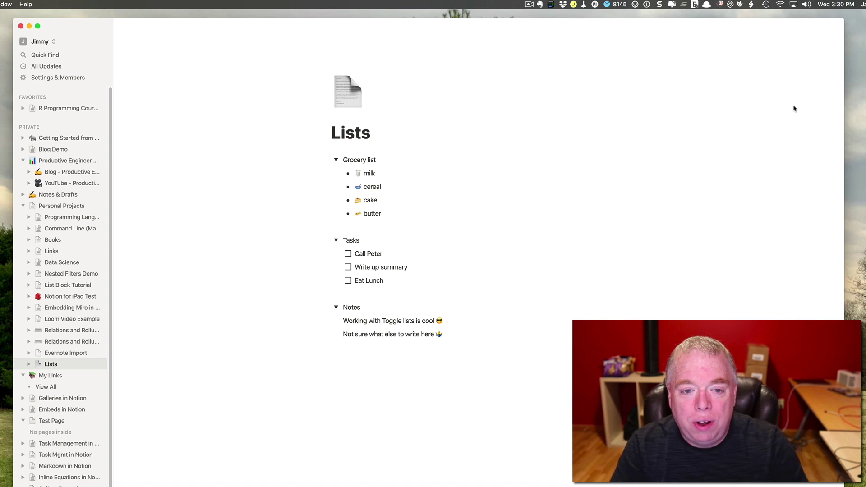
{"action": "key", "text": "super+alt+t"}
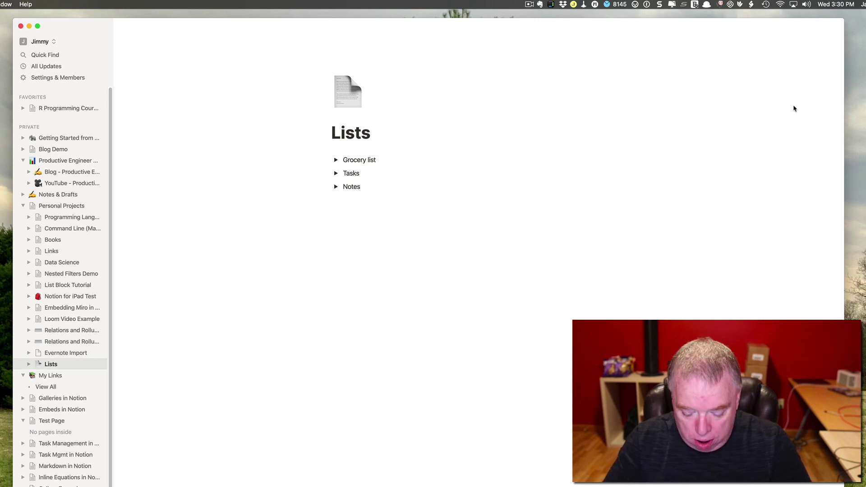
{"action": "key", "text": "super+alt+t"}
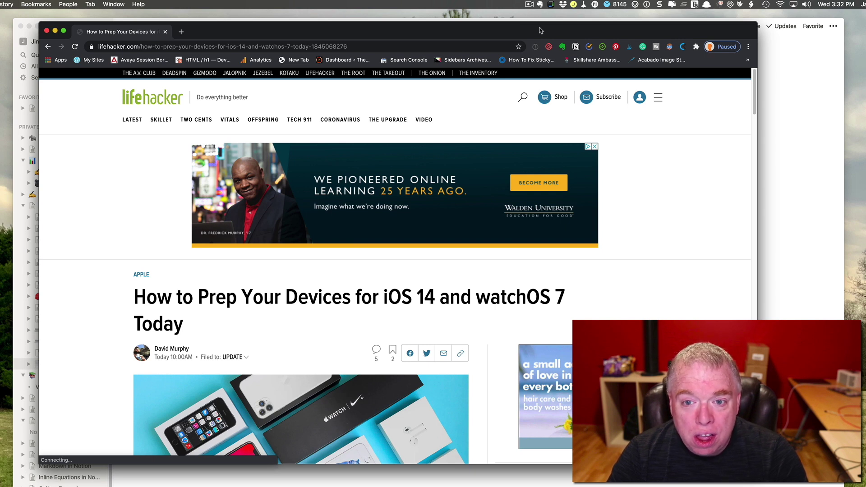
Web-clip the Lifehacker iOS 14 article into List Block Example and open the saved page in Notion
{"action": "left_click", "coordinate": [577, 48]}
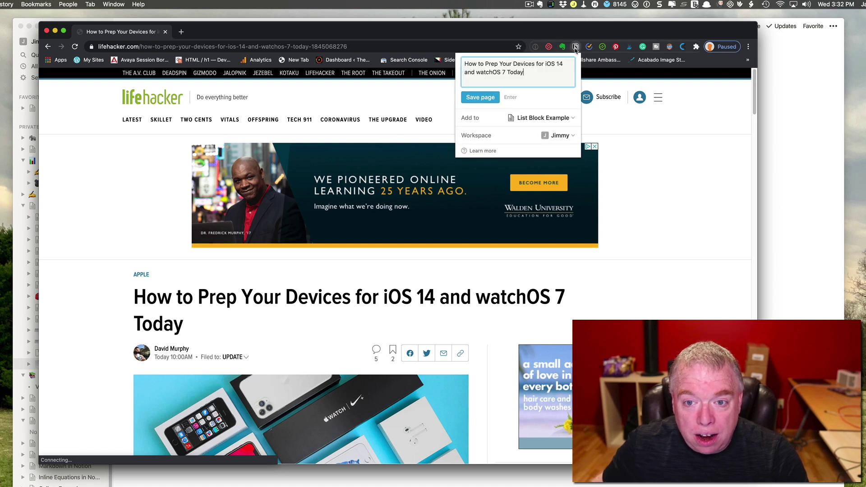
{"action": "left_click", "coordinate": [544, 118]}
{"action": "left_click", "coordinate": [473, 64]}
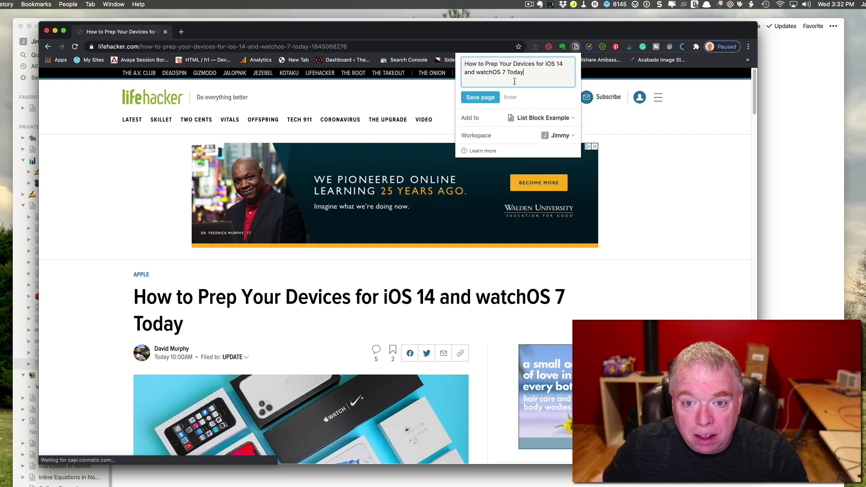
{"action": "left_click", "coordinate": [537, 118]}
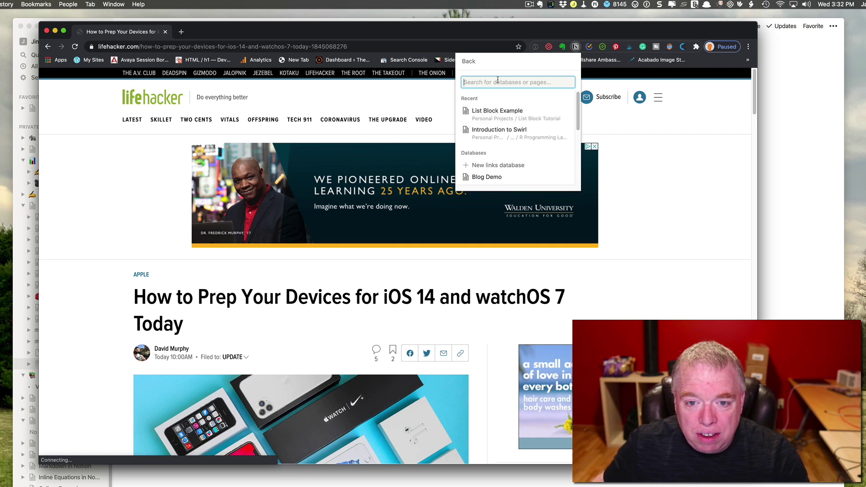
{"action": "left_click", "coordinate": [493, 112]}
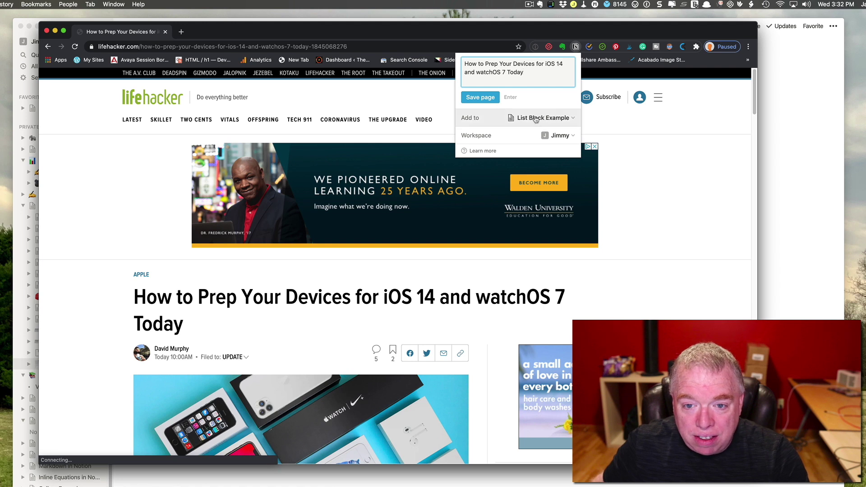
{"action": "left_click", "coordinate": [486, 99]}
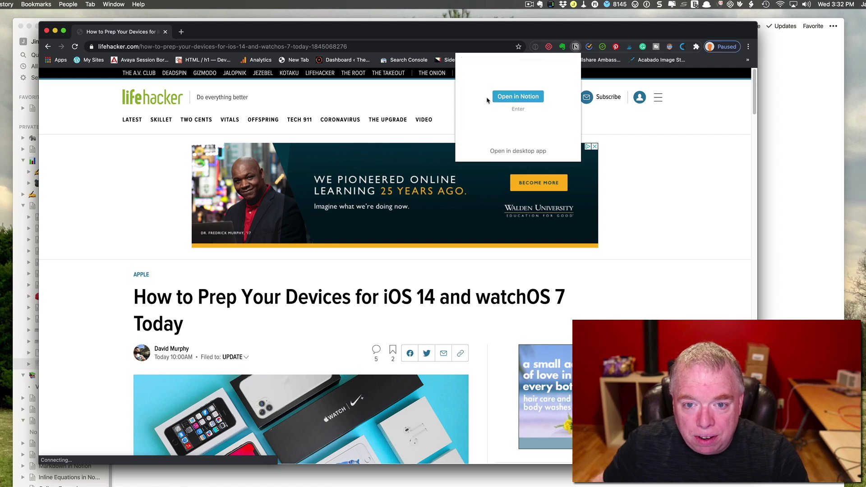
{"action": "left_click", "coordinate": [515, 97]}
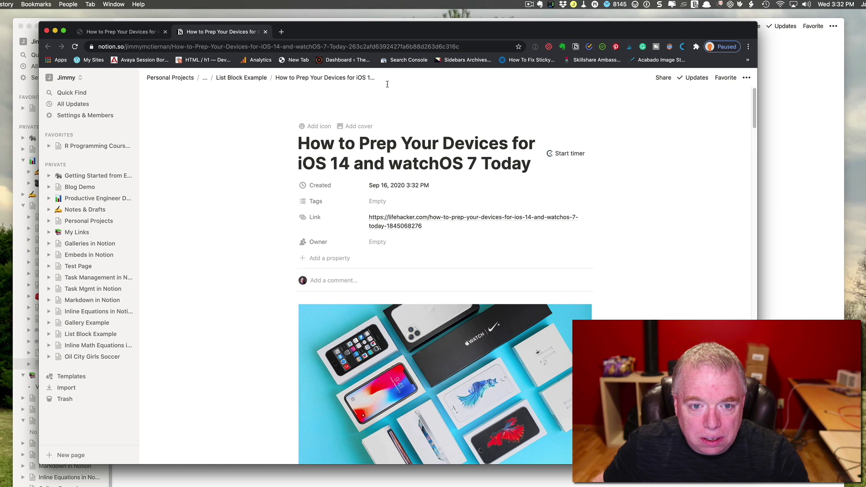
Return to the List Block Example database and open the 'How to Prep Your Devices' iOS 14 article entry
{"action": "left_click", "coordinate": [241, 78]}
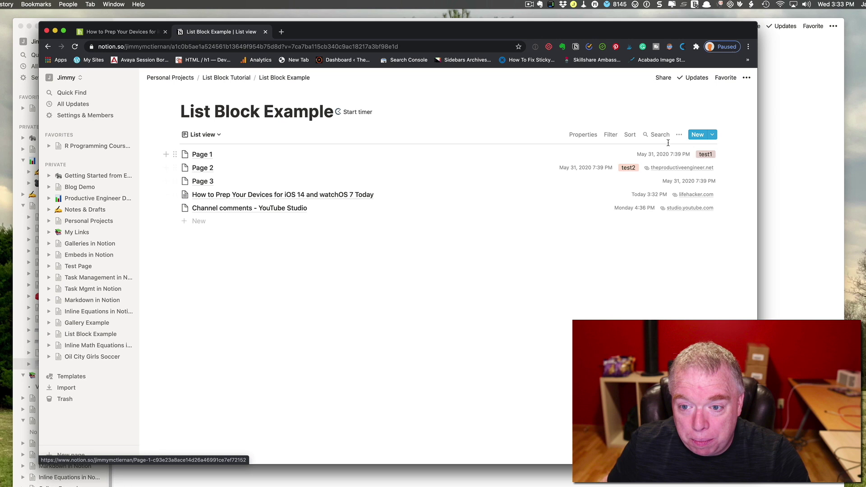
{"action": "left_click", "coordinate": [357, 200]}
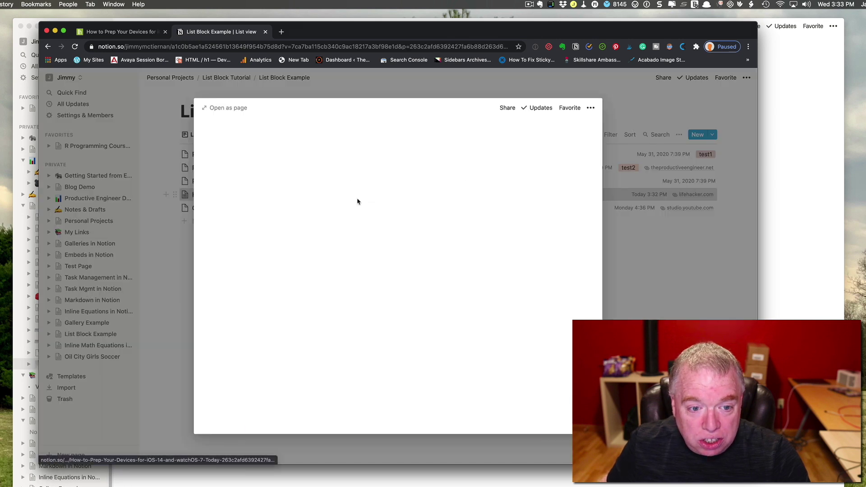
Create a new lifehacker tag in the iOS 14 article's Tags property
{"action": "left_click", "coordinate": [335, 217]}
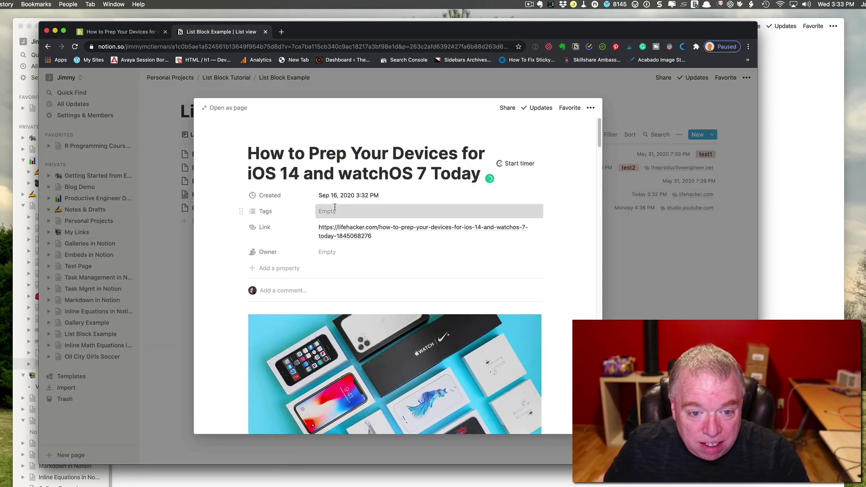
{"action": "type", "text": "I"}
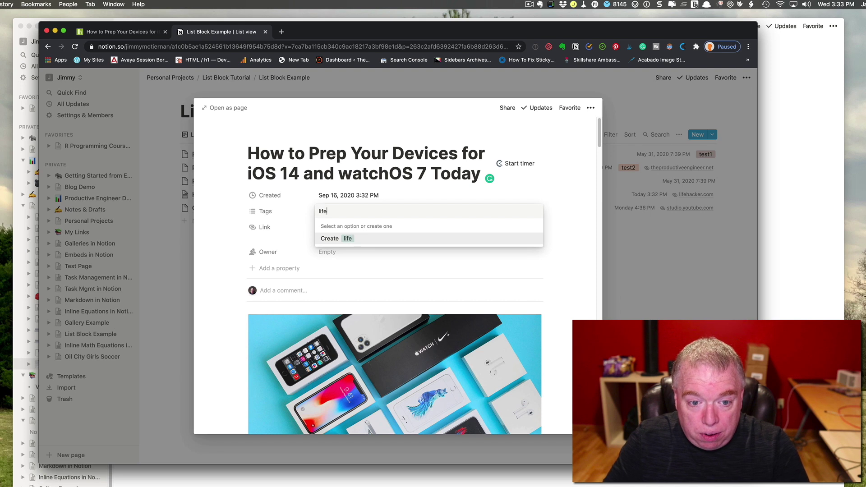
{"action": "type", "text": "ifehacker"}
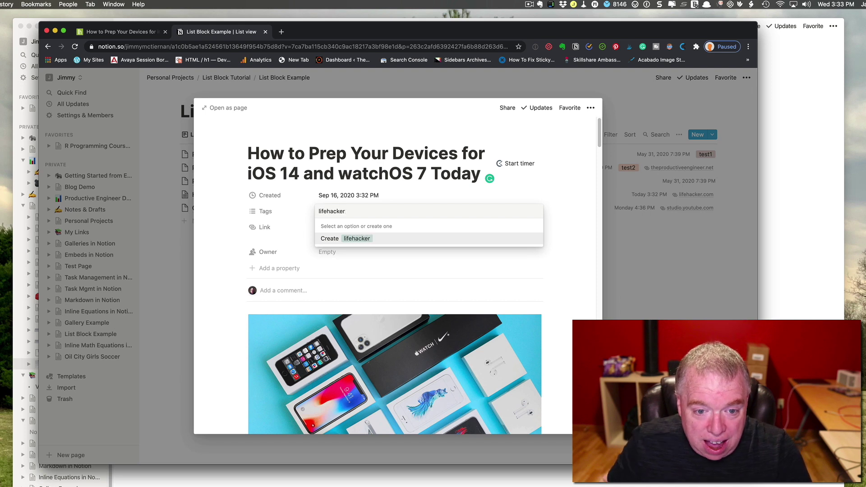
{"action": "left_click", "coordinate": [354, 240]}
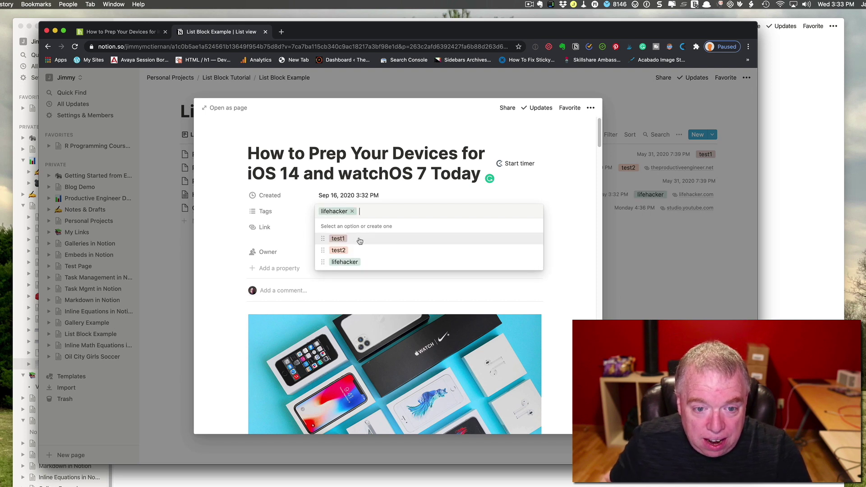
{"action": "left_click", "coordinate": [677, 291]}
{"action": "left_click", "coordinate": [677, 290]}
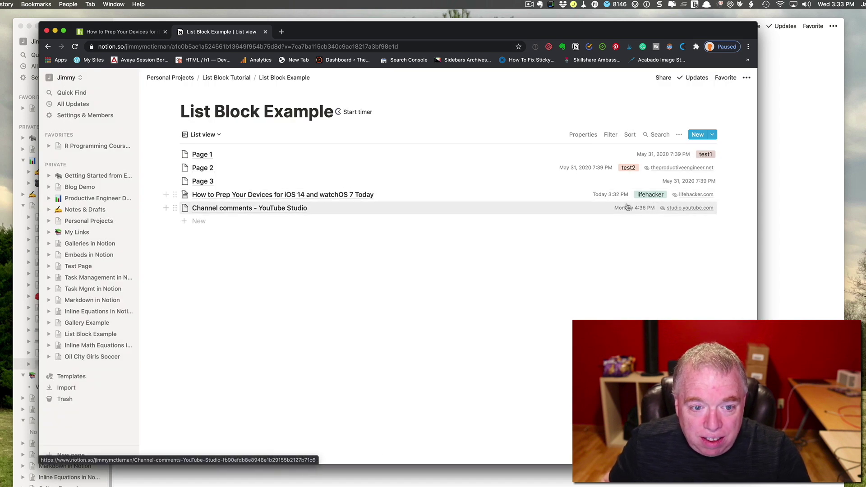
Tag Page 3 with lifehacker as well
{"action": "left_click", "coordinate": [496, 183]}
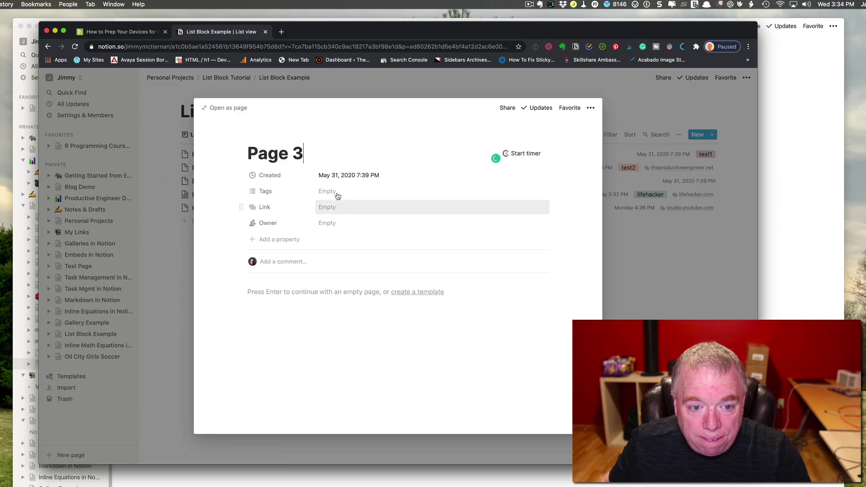
{"action": "left_click", "coordinate": [336, 194]}
{"action": "left_click", "coordinate": [345, 247]}
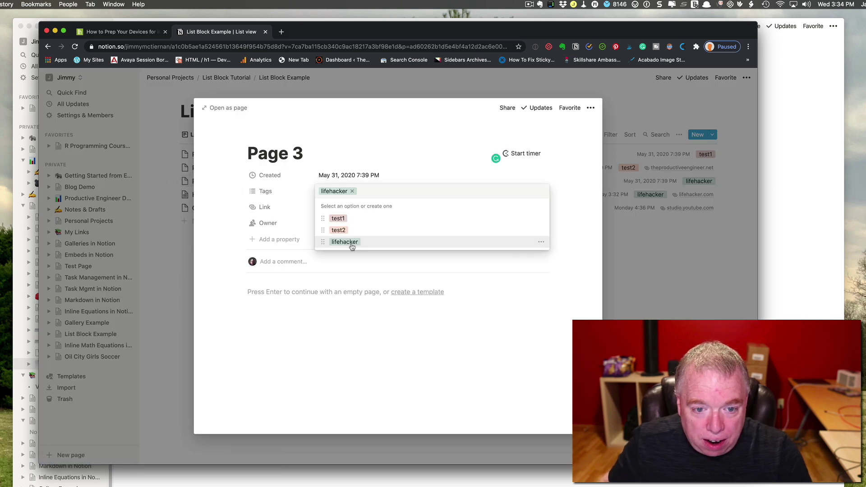
{"action": "left_click", "coordinate": [676, 312]}
{"action": "left_click", "coordinate": [676, 294]}
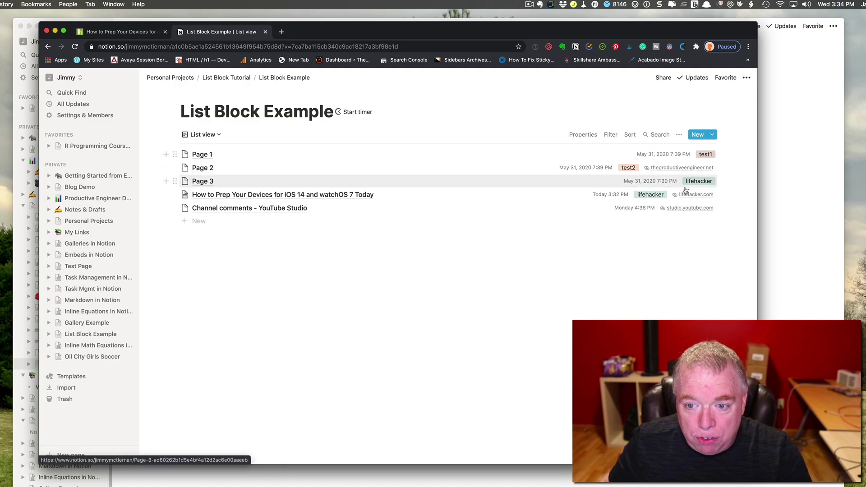
Add a 'Tags contains lifehacker' filter to the List Block Example list
{"action": "left_click", "coordinate": [631, 136]}
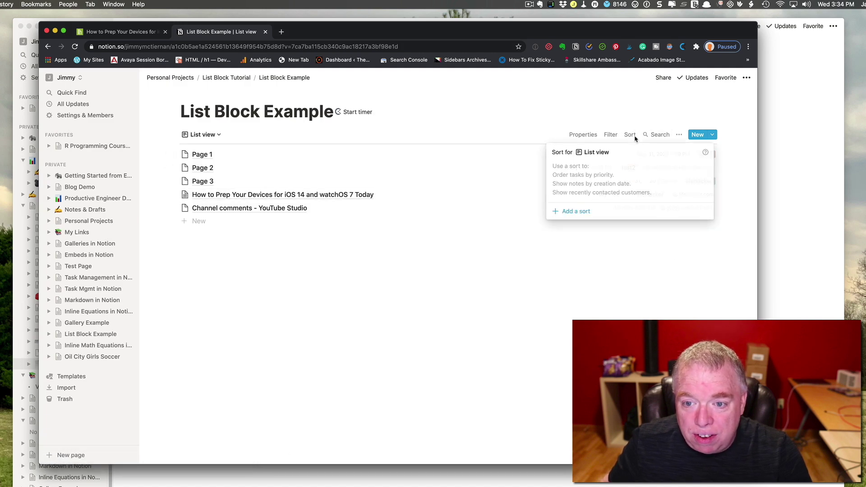
{"action": "left_click", "coordinate": [647, 288]}
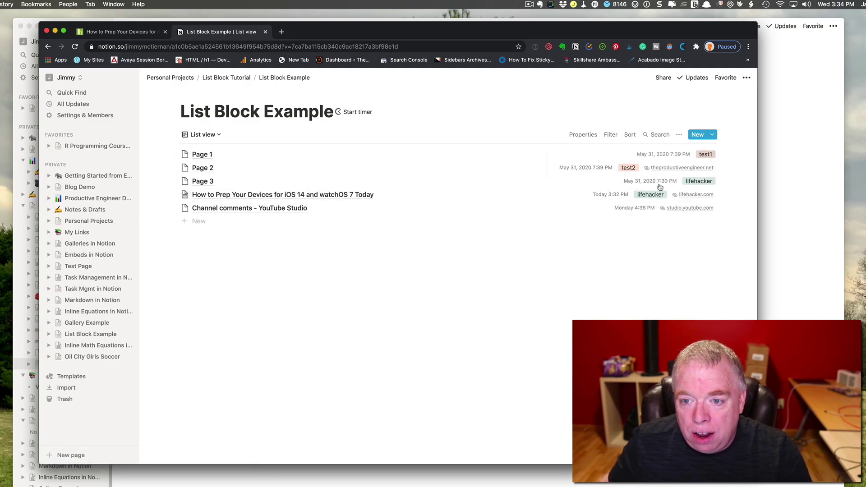
{"action": "left_click", "coordinate": [617, 139]}
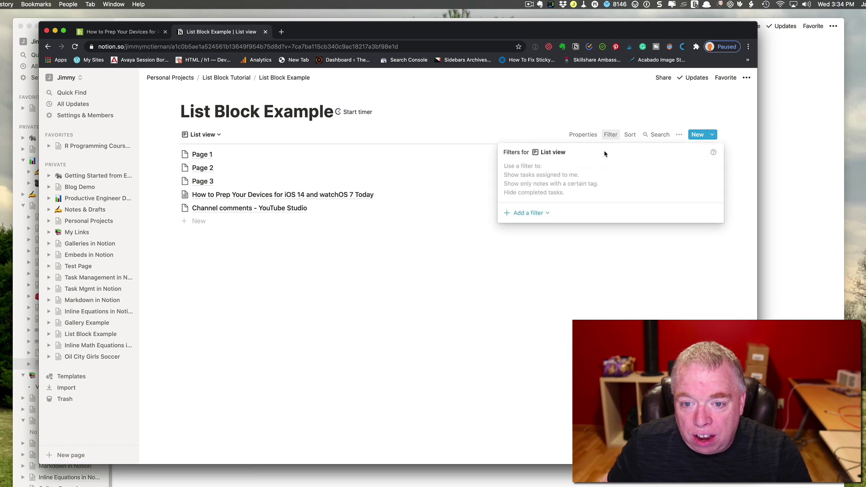
{"action": "left_click", "coordinate": [532, 214]}
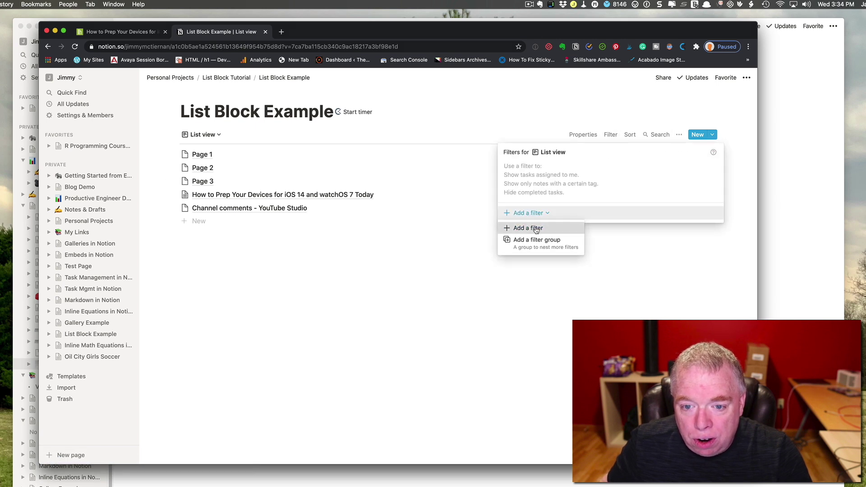
{"action": "left_click", "coordinate": [538, 230]}
{"action": "left_click", "coordinate": [567, 172]}
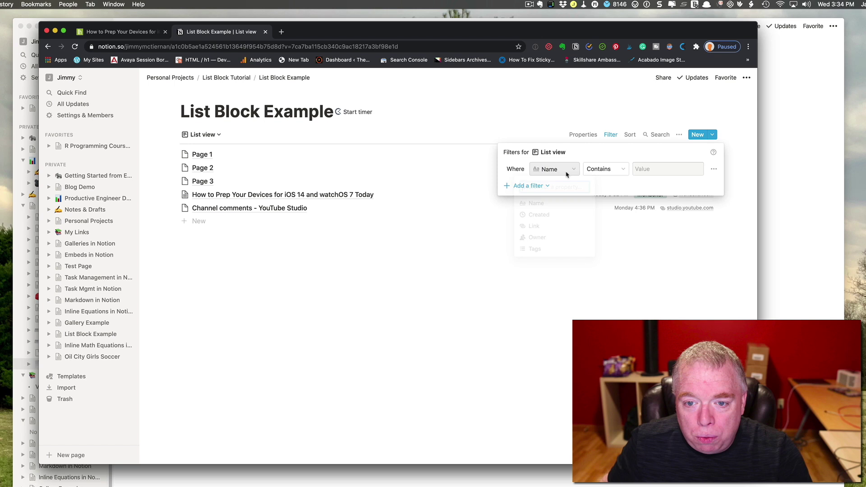
{"action": "left_click", "coordinate": [535, 251]}
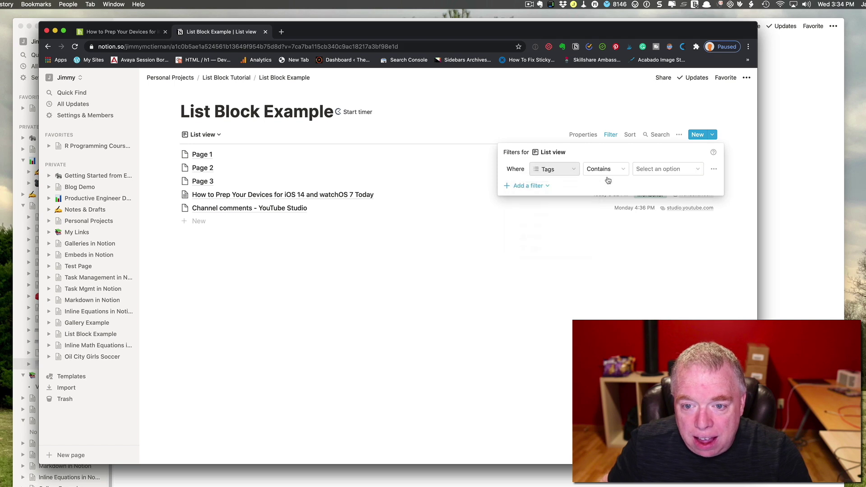
{"action": "left_click", "coordinate": [669, 169]}
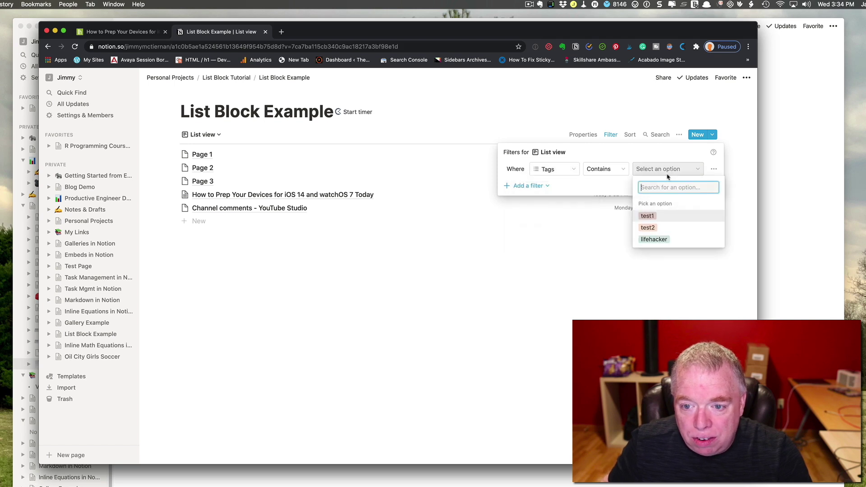
{"action": "left_click", "coordinate": [655, 239]}
{"action": "left_click", "coordinate": [659, 278]}
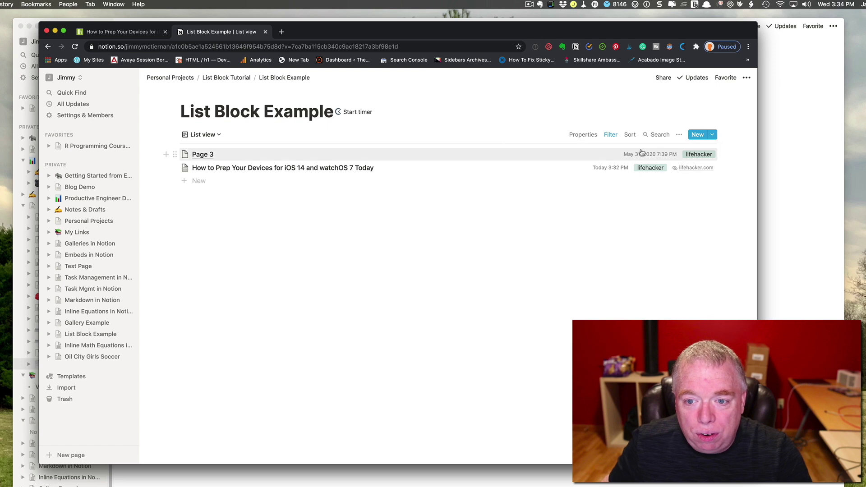